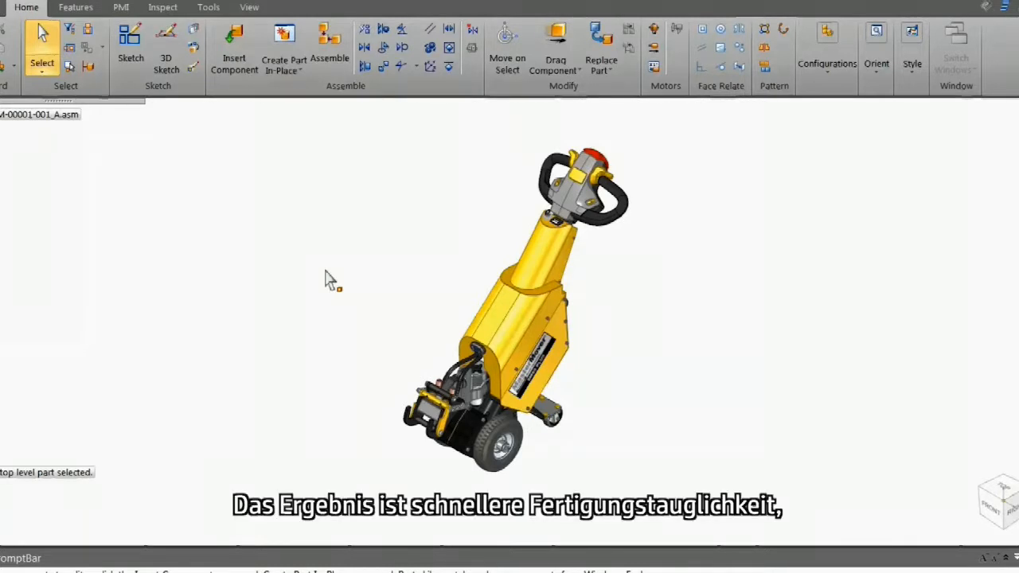
Display the assembly's 06-Battery Pack configuration and switch to a new, empty sheet metal part
left_click(200, 1)
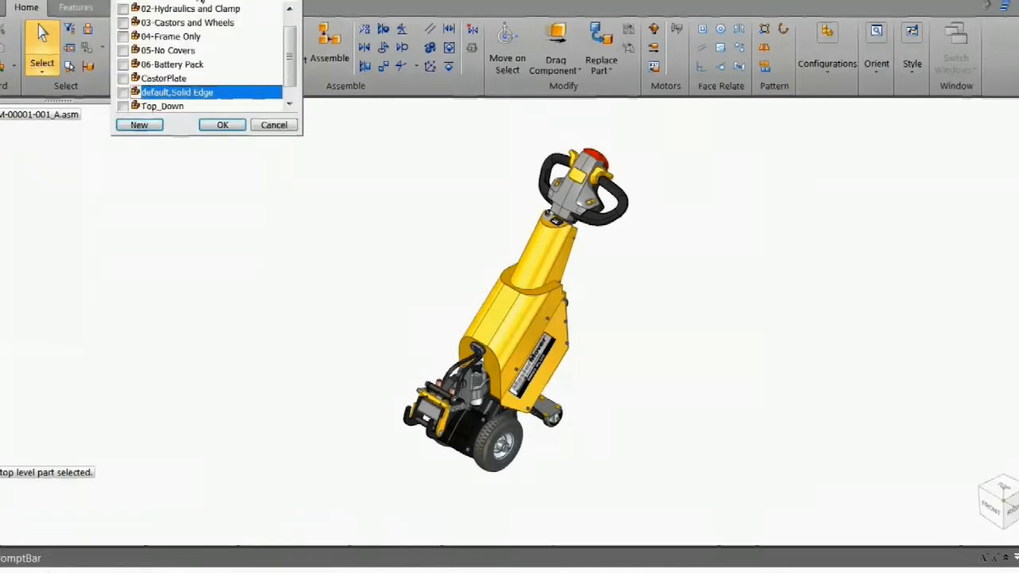
double_click(192, 65)
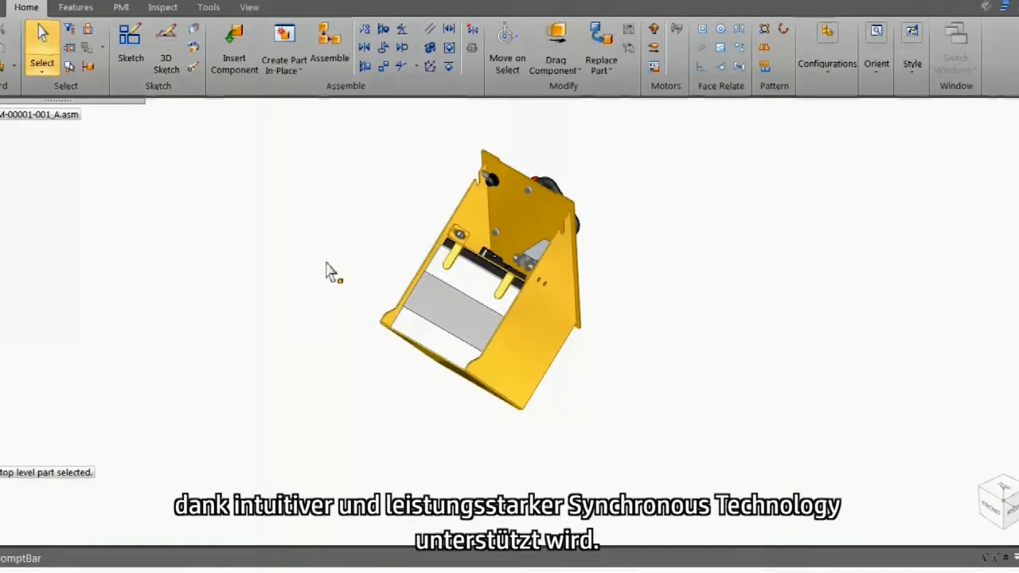
left_click(449, 272)
right_click(450, 272)
left_click(492, 409)
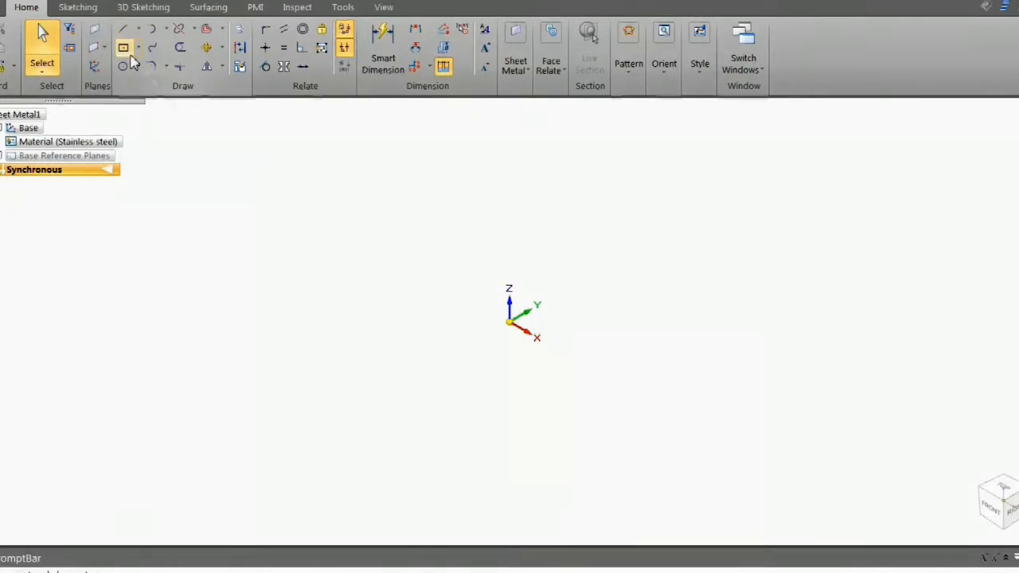
Sketch a rectangle centred on the origin, about 84 mm by 19 mm, on the horizontal base plane
left_click(124, 47)
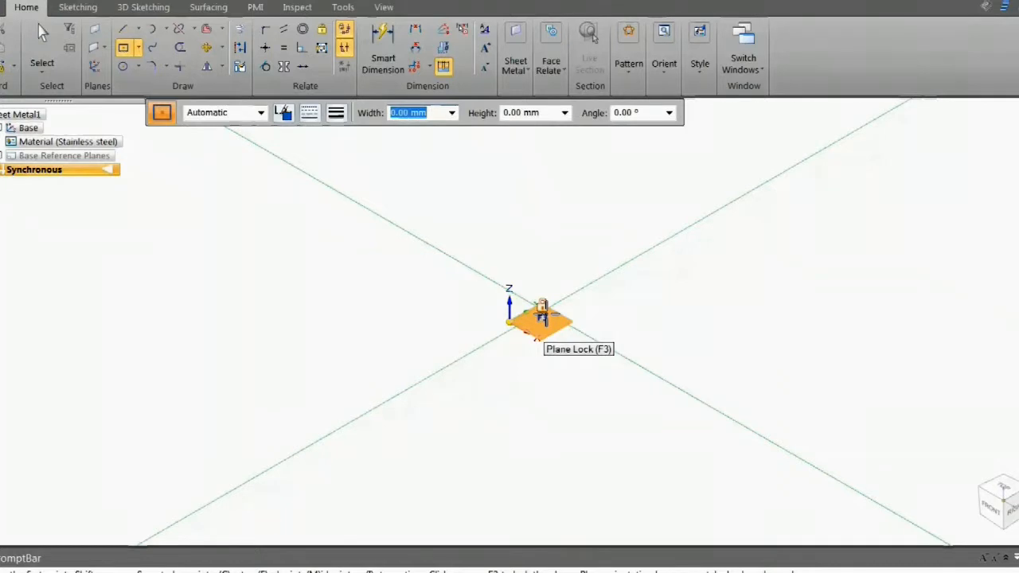
left_click(541, 309)
left_click(512, 323)
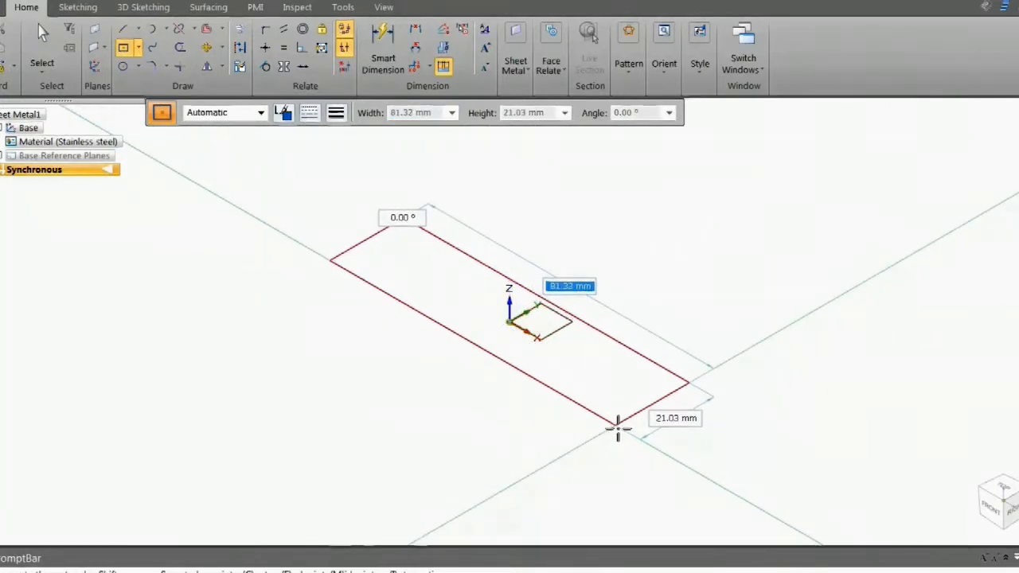
left_click(626, 430)
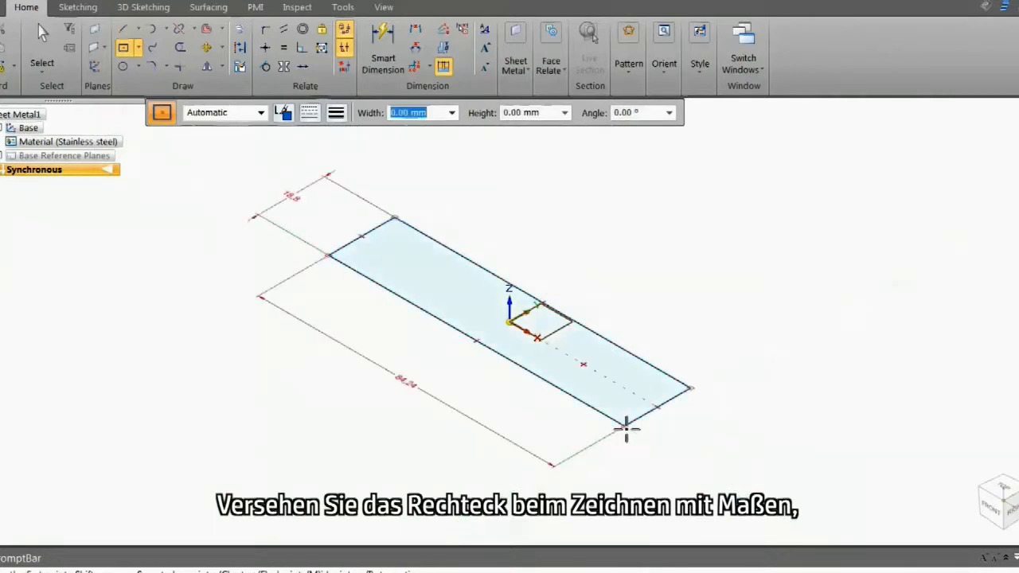
right_click(443, 455)
left_click(420, 433)
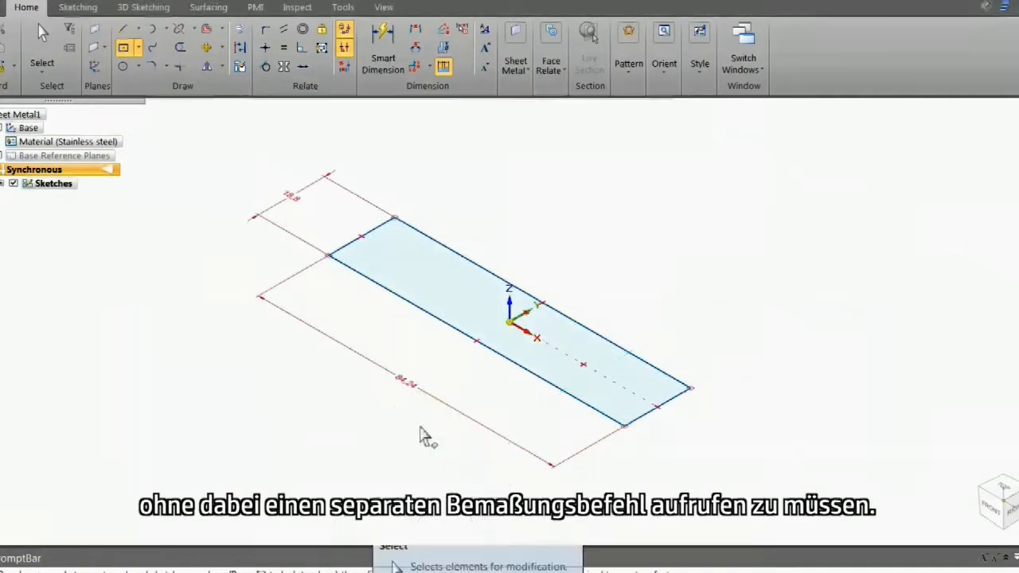
Set the rectangle's length to 120 mm and its width to 20 mm
left_click(406, 385)
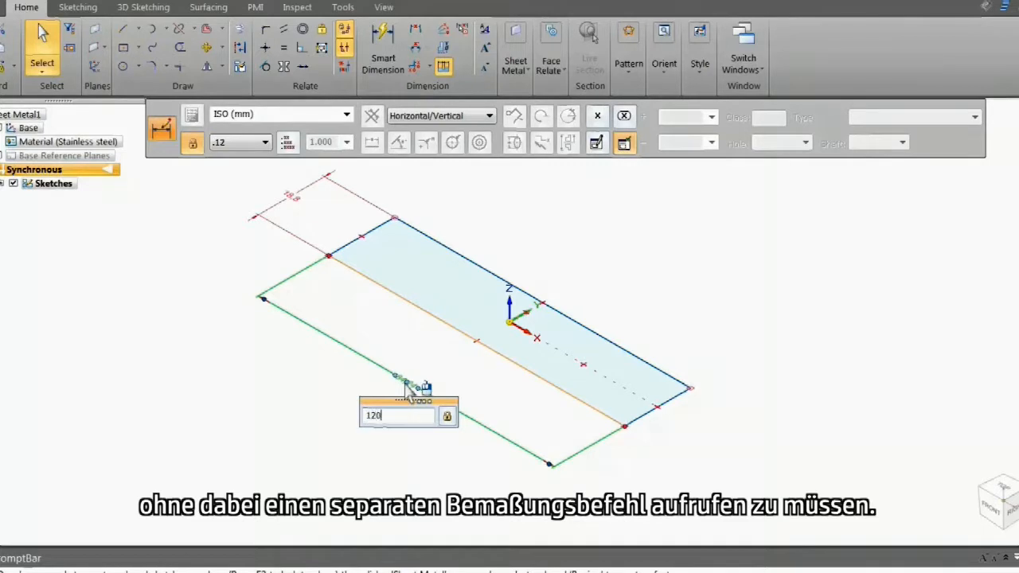
key("Return")
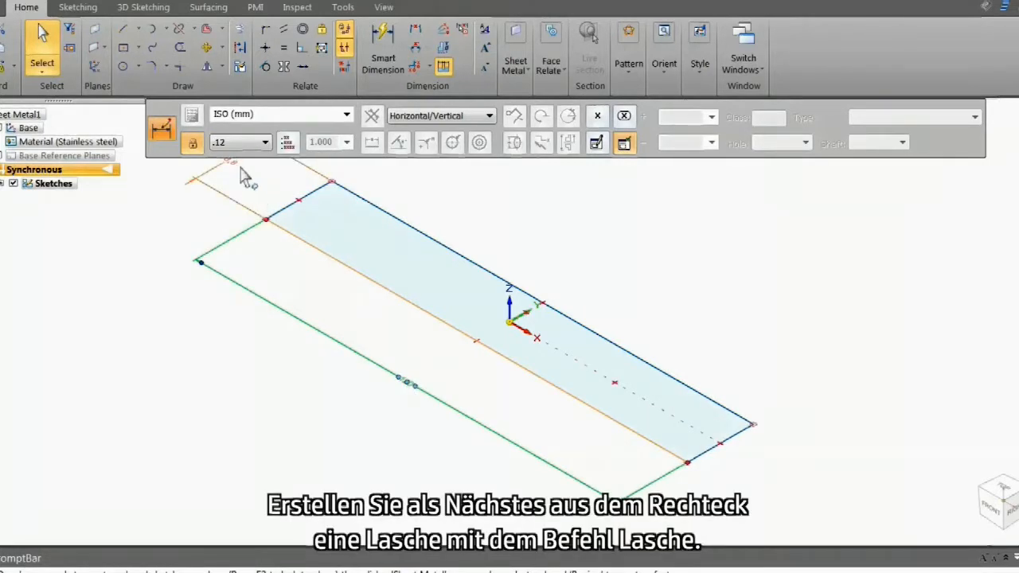
left_click(240, 171)
key("Return")
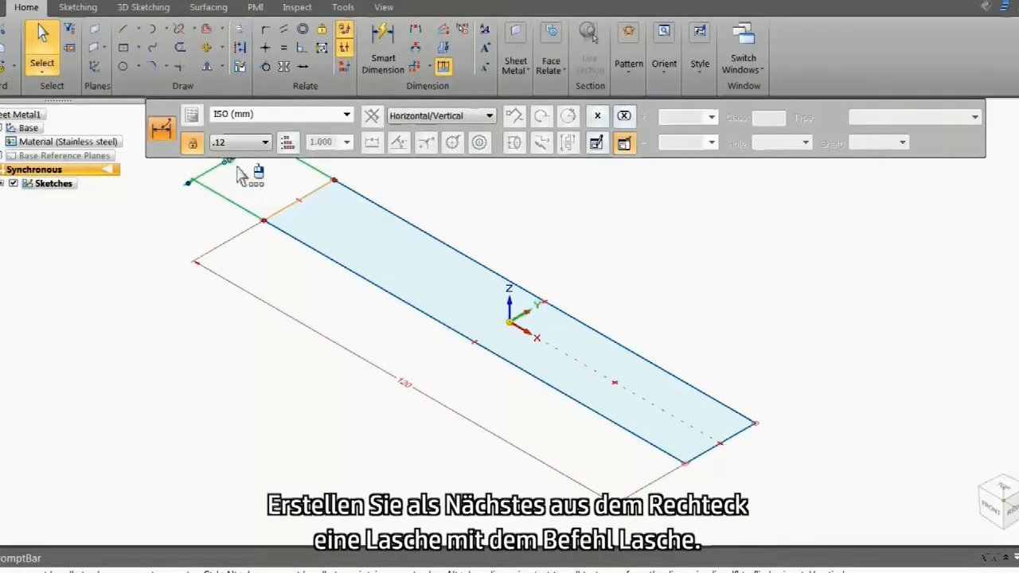
left_click(315, 418)
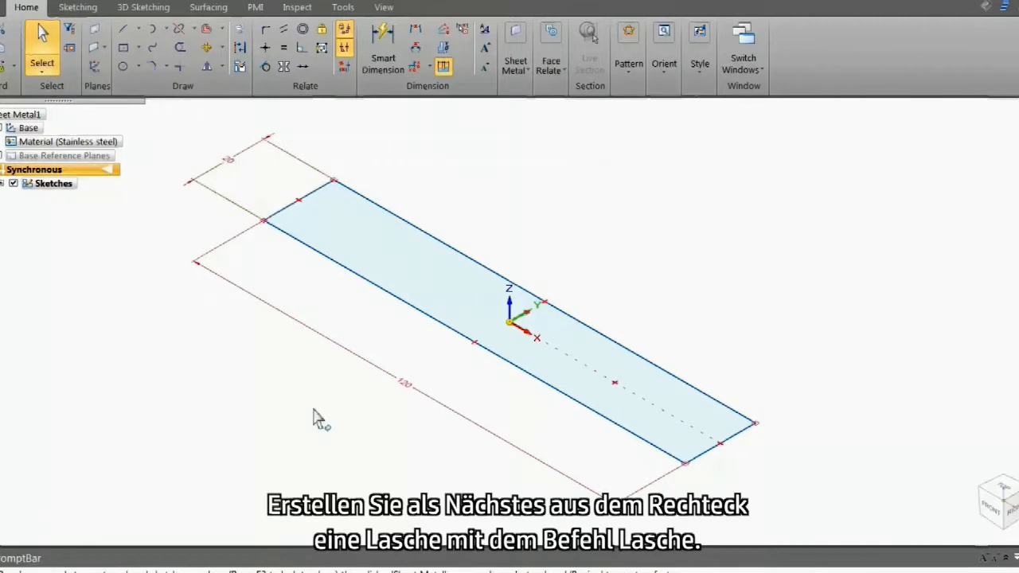
Create a tab from the rectangle with 1.00 mm material thickness and 1.00 mm bend radius, with the thickness directed downward
left_click(432, 299)
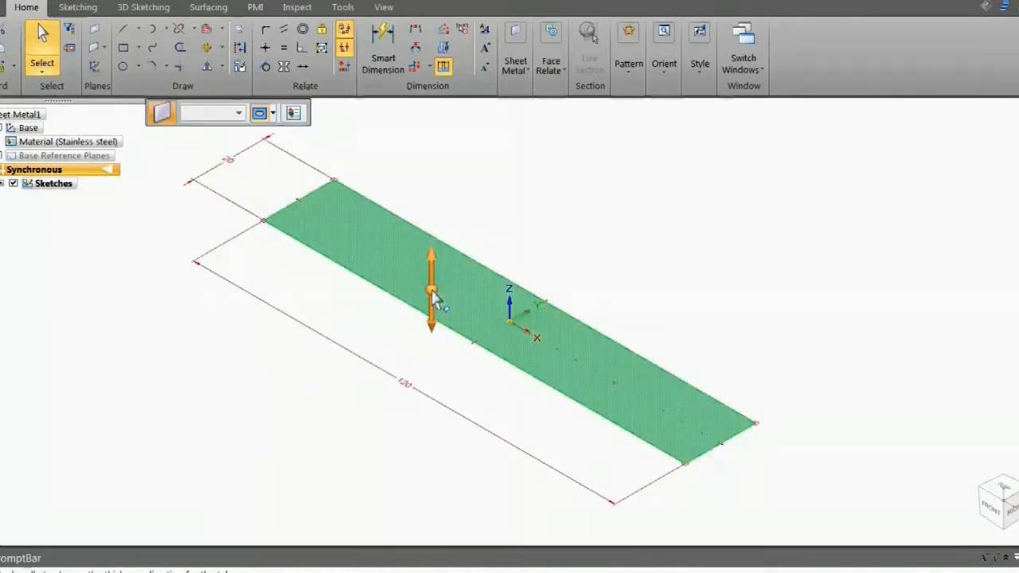
left_click(293, 113)
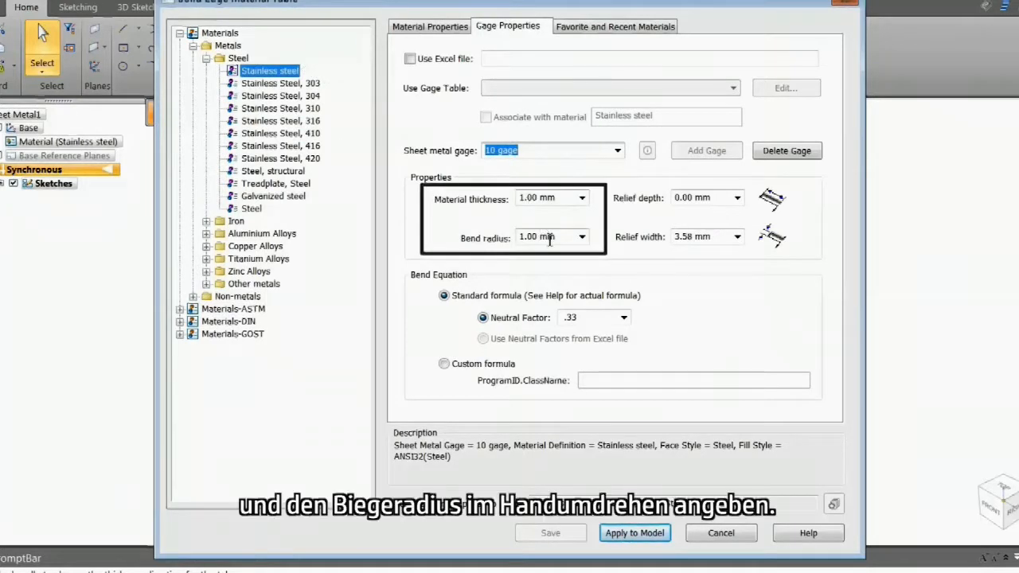
left_click(637, 535)
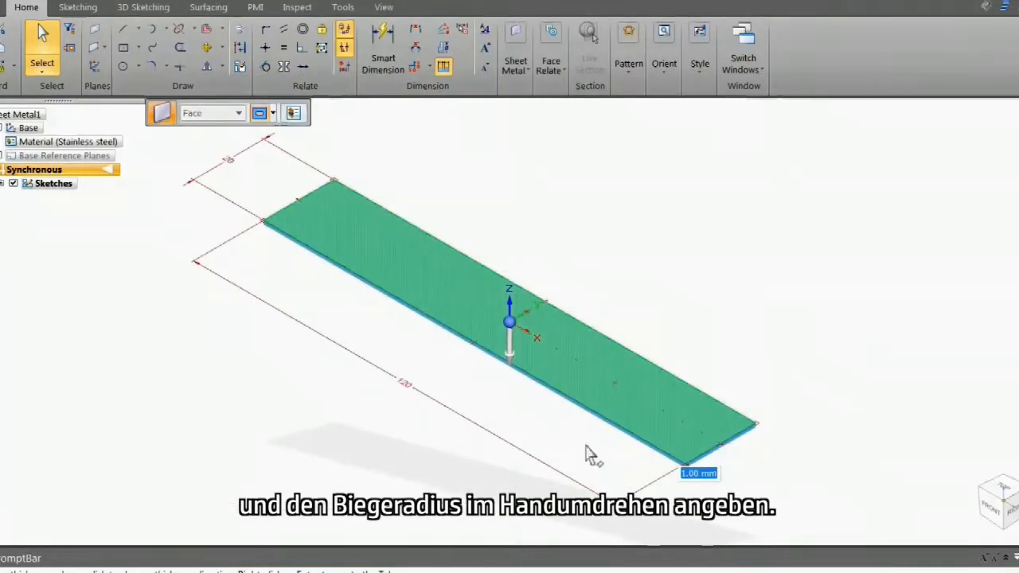
left_click(511, 353)
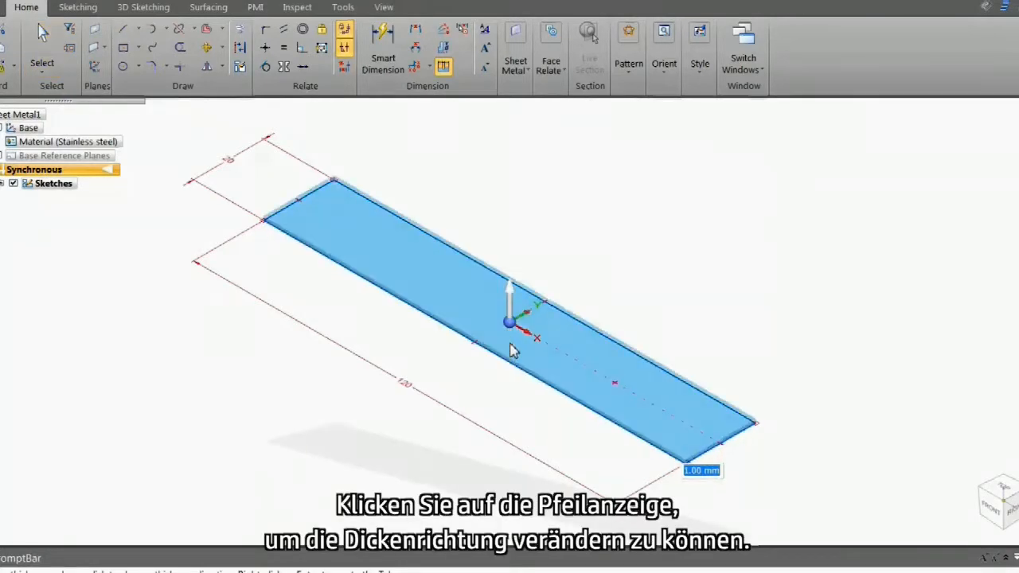
left_click(510, 312)
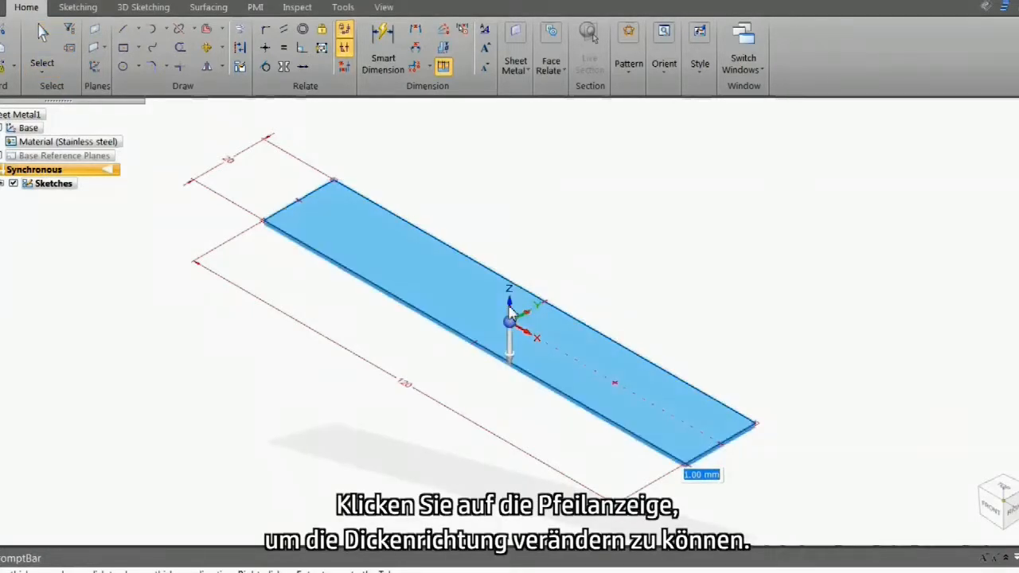
left_click(514, 396)
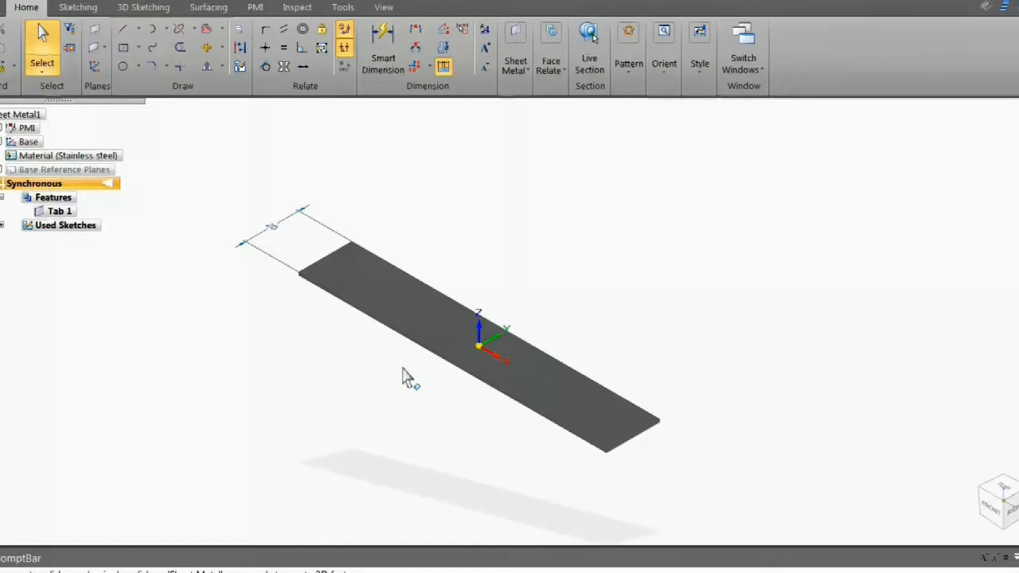
Add upright 90° flanges to both short end edges of the tab
left_click(328, 260)
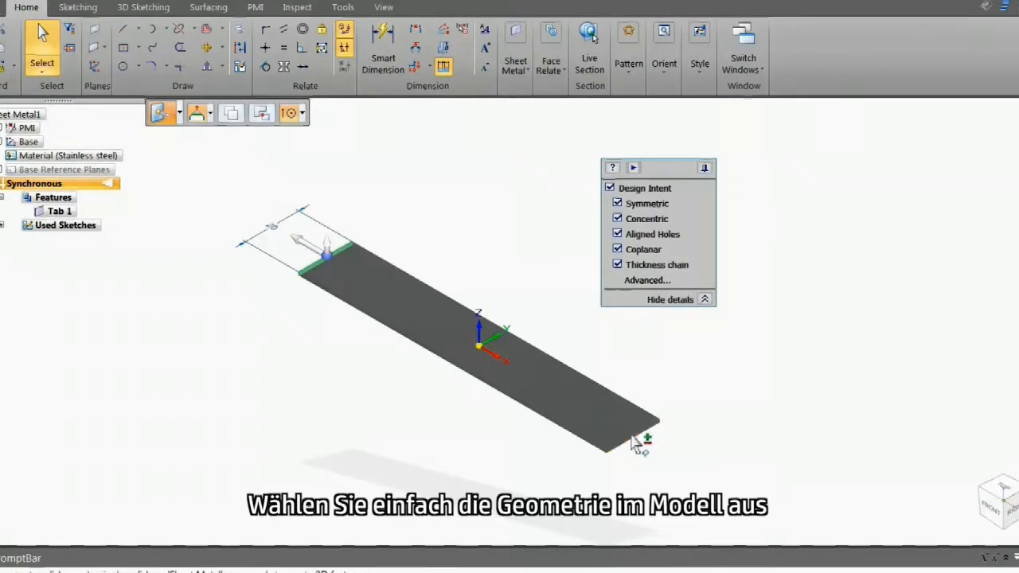
left_click(330, 252)
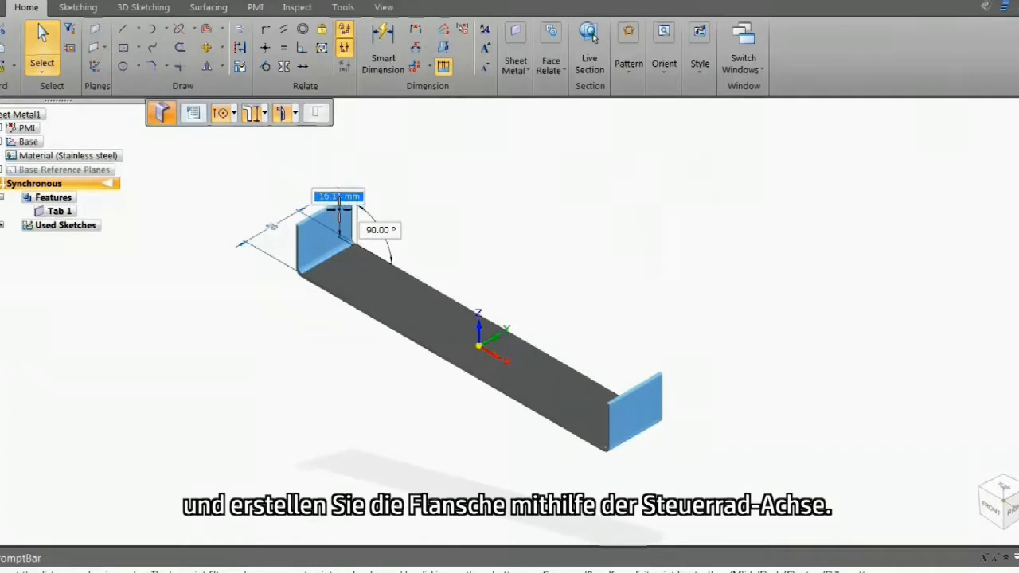
key("Return")
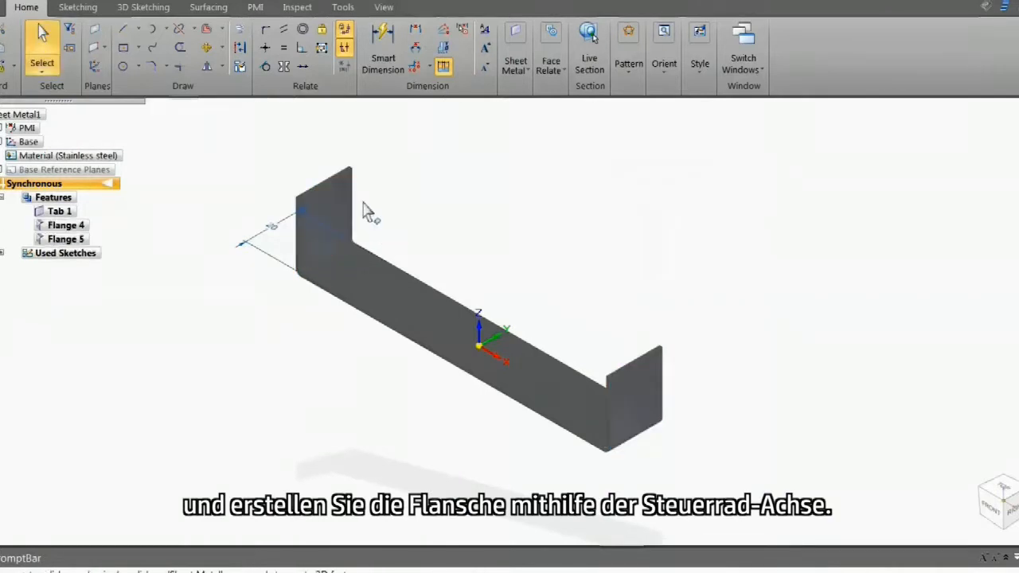
Extend the rear edge faces of both end flanges by 30 mm
left_click(352, 203)
left_click(661, 371, "ctrl")
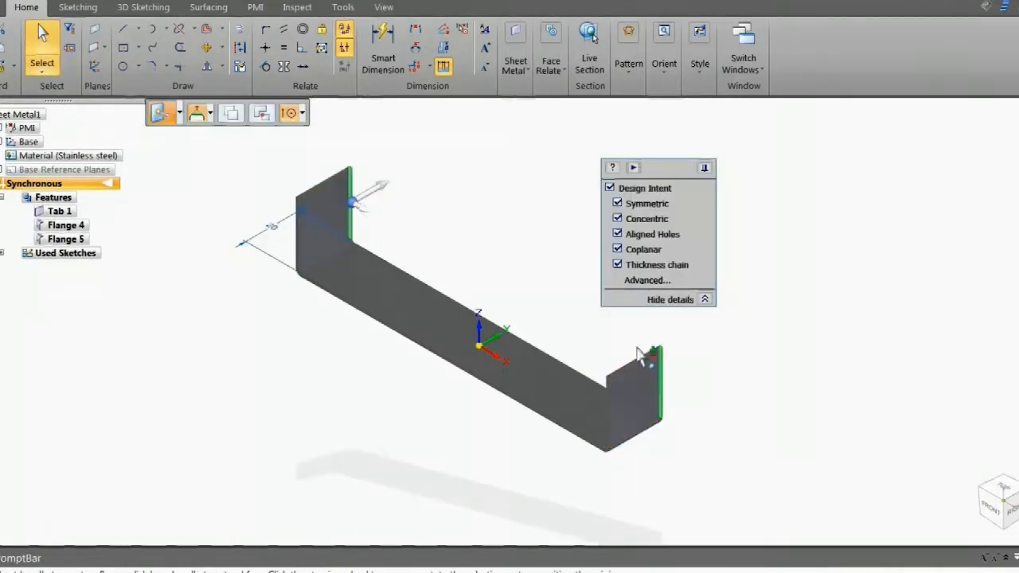
key("Escape")
left_click(357, 206)
left_click(617, 203)
left_click(617, 220)
type("30")
key("Return")
key("Escape")
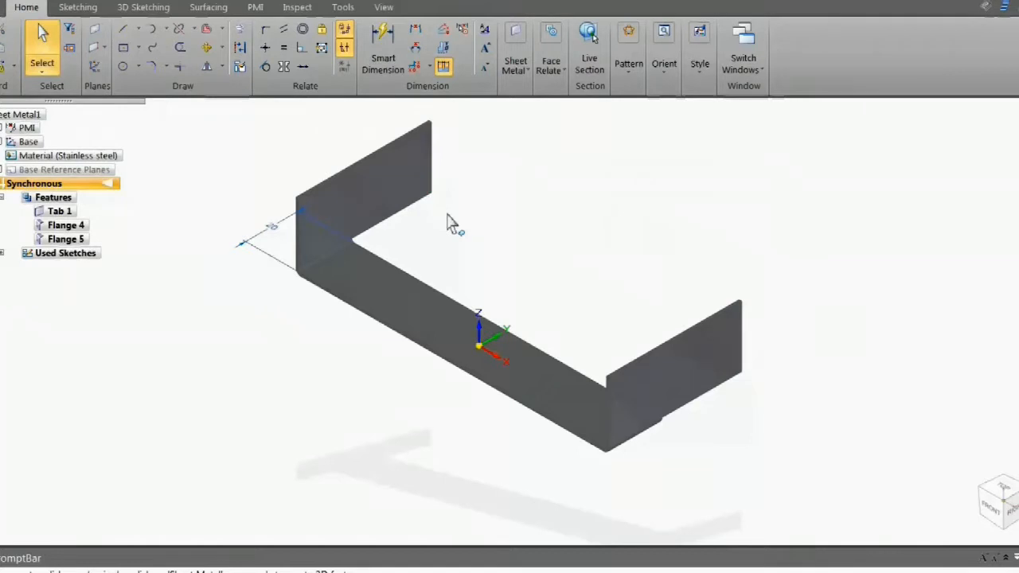
Round the corners of both end flanges with a 5.00 mm Break Corner radius
left_click(515, 60)
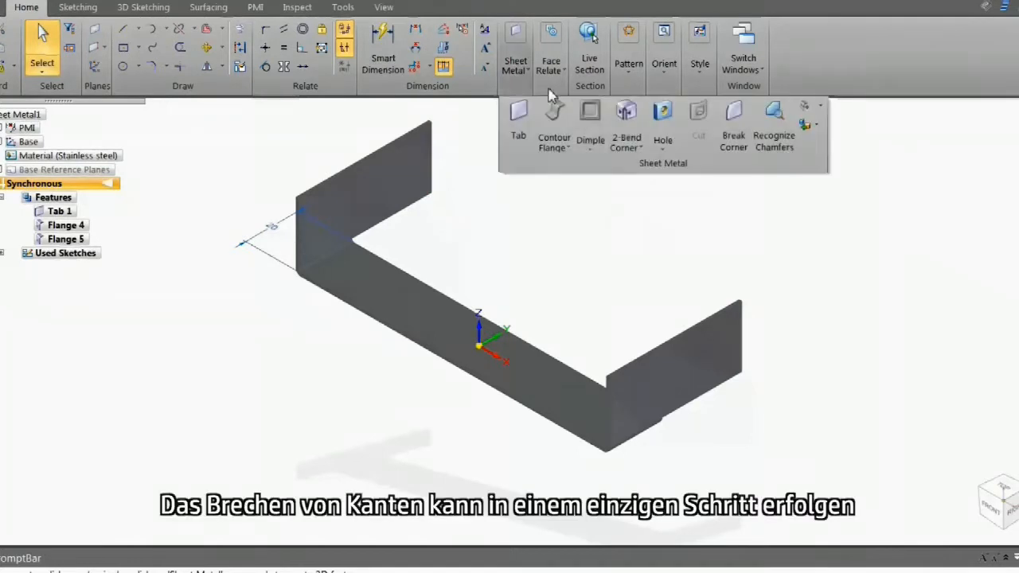
left_click(734, 119)
left_click(436, 209)
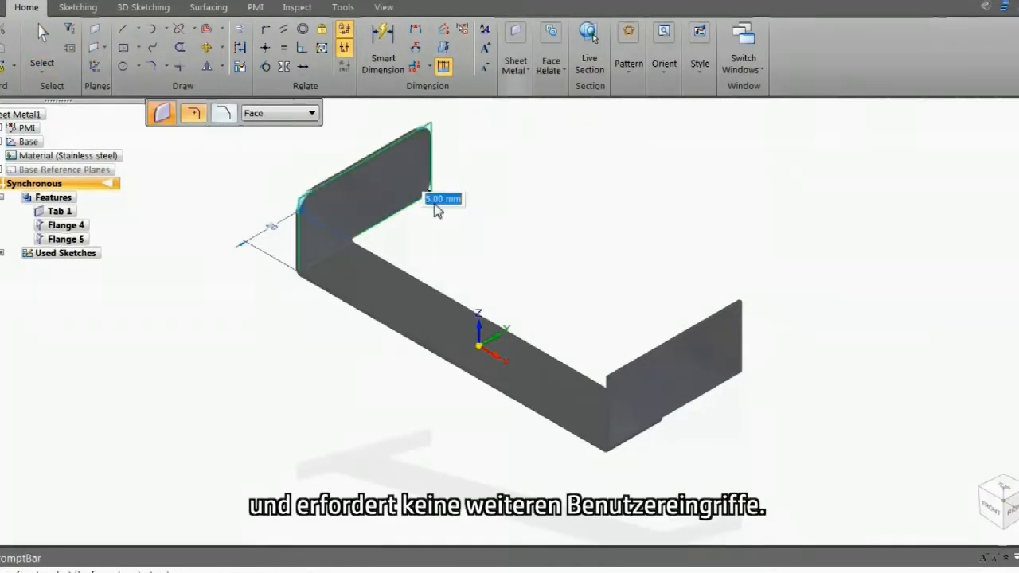
key("Return")
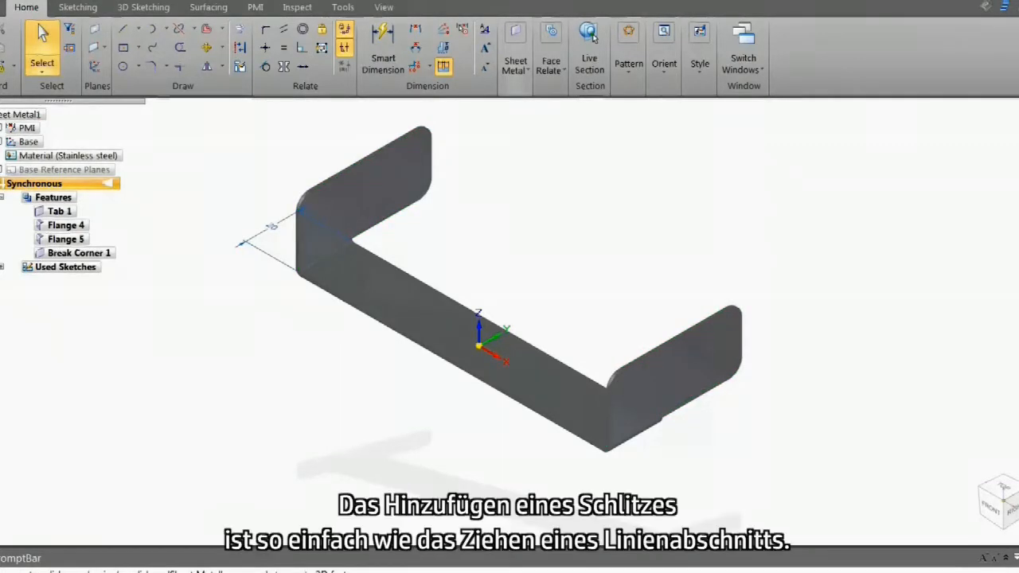
Draw a line about 35 mm long on the outer face of the flange nearest the viewer, parallel to its long edges
right_click(560, 275)
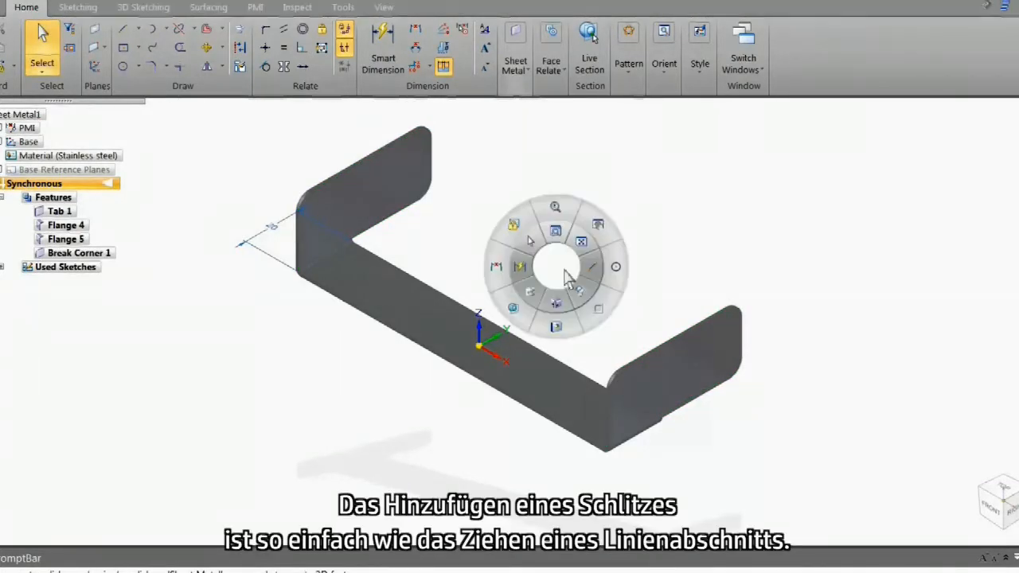
left_click(589, 275)
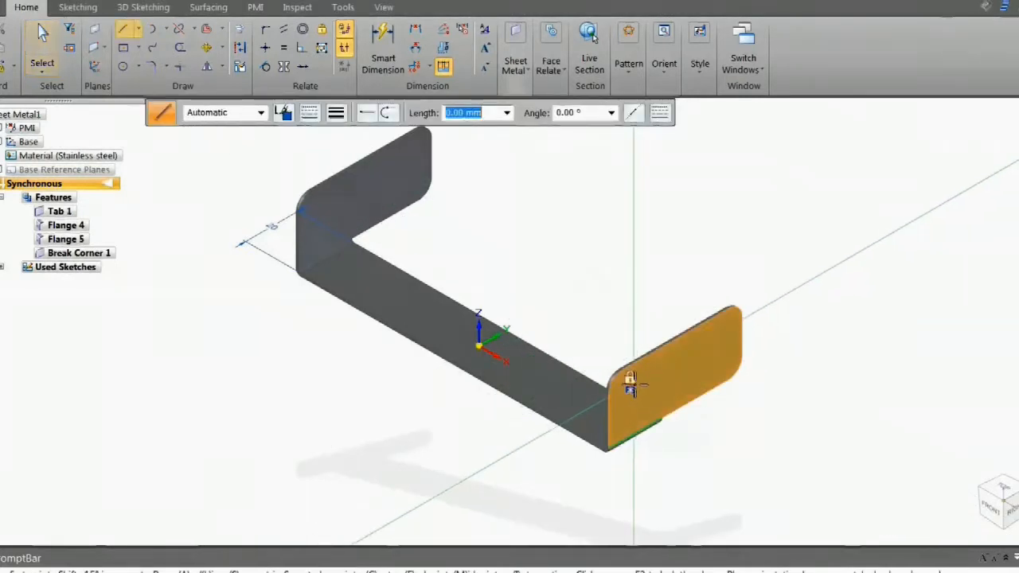
left_click(630, 379)
scroll(653, 406, "up", 3)
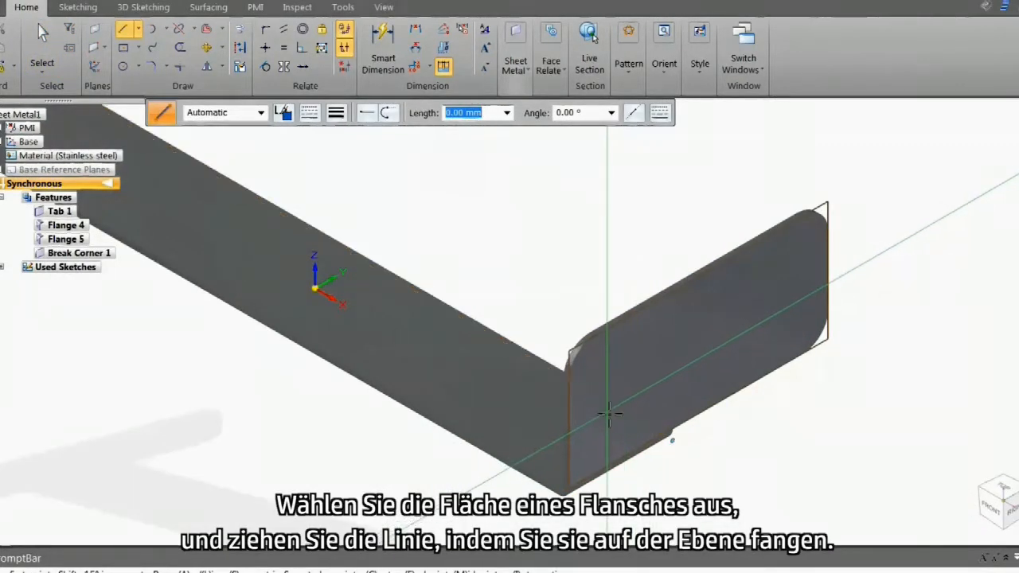
left_click(607, 408)
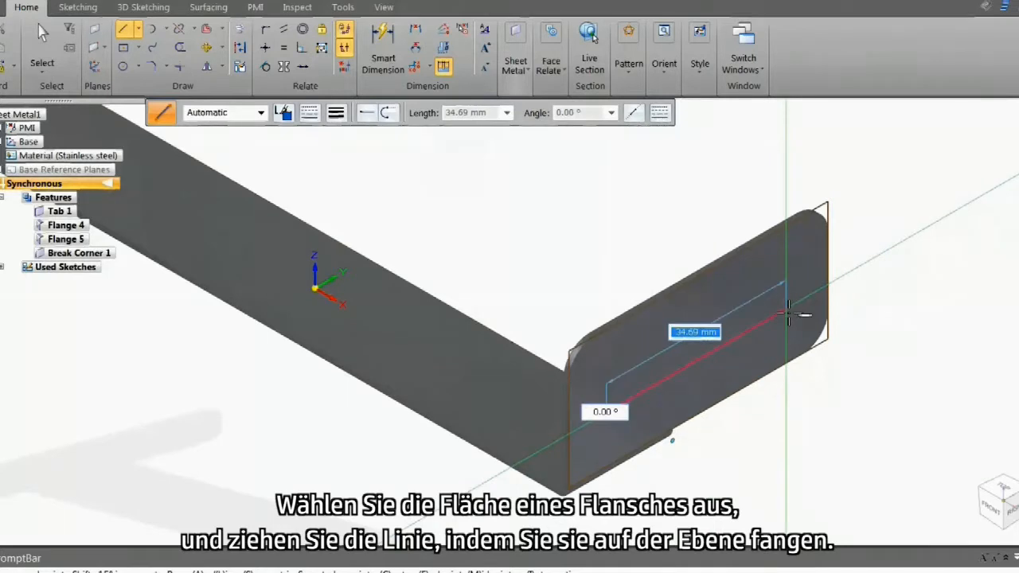
left_click(787, 310)
right_click(817, 440)
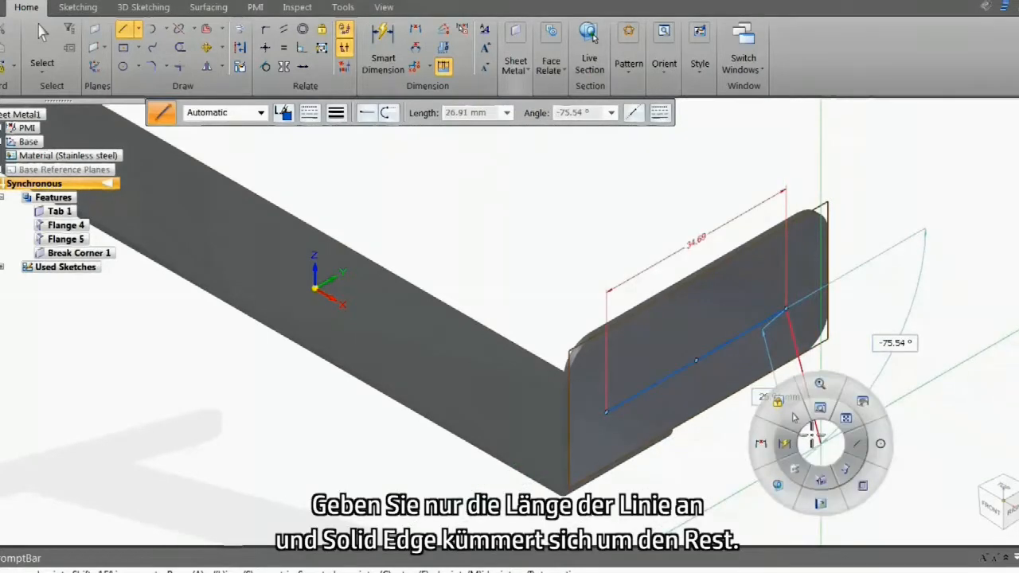
left_click(793, 417)
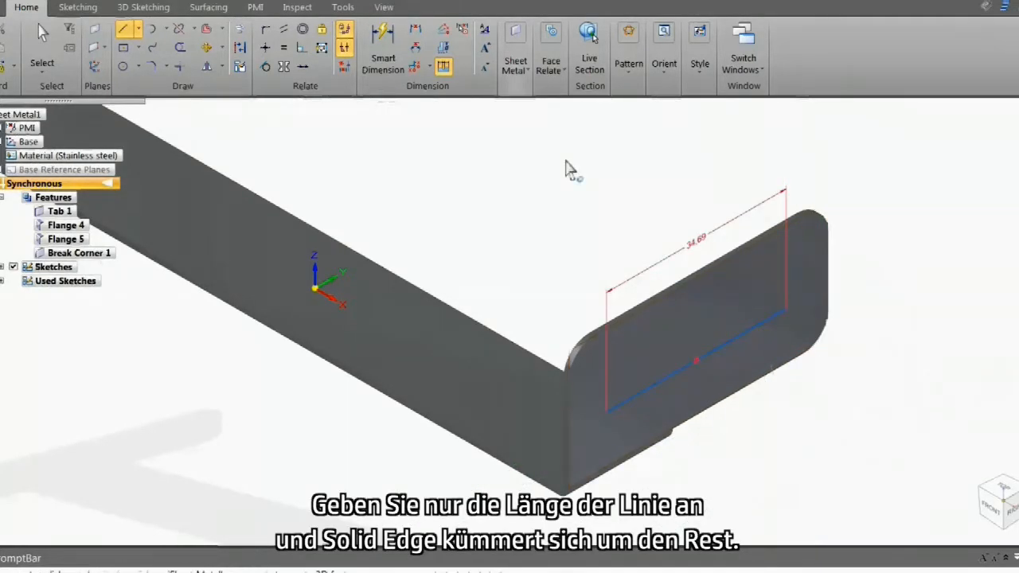
key("Escape")
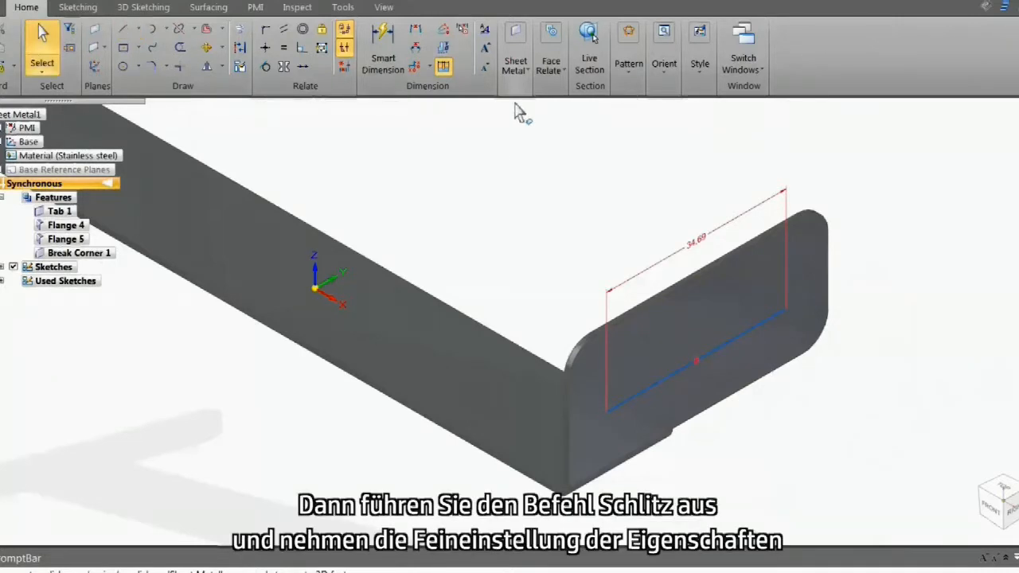
Cut a slot along the sketched line, passing through both upright end flanges
left_click(517, 71)
left_click(663, 132)
left_click(615, 182)
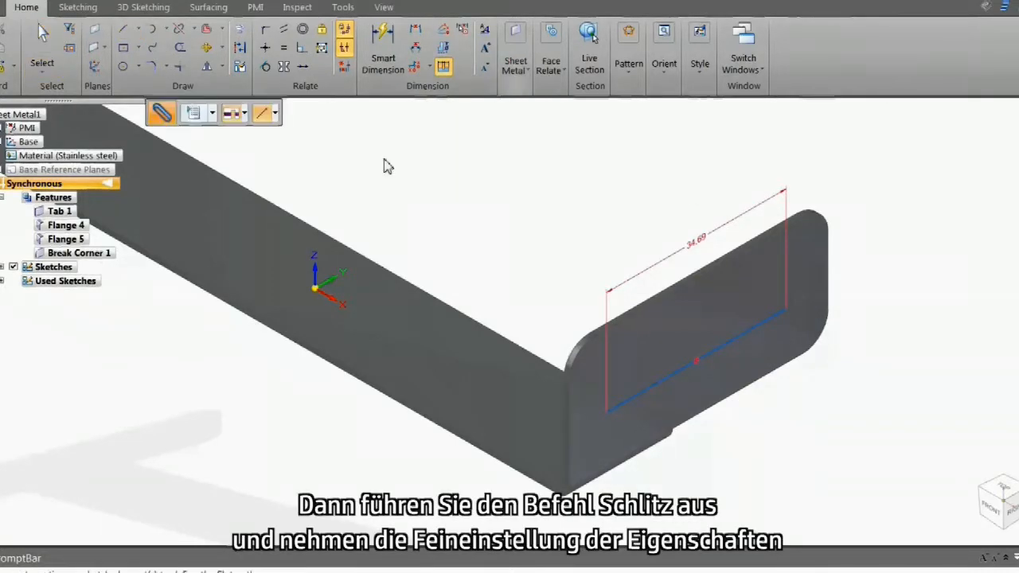
left_click(197, 113)
left_click(153, 301)
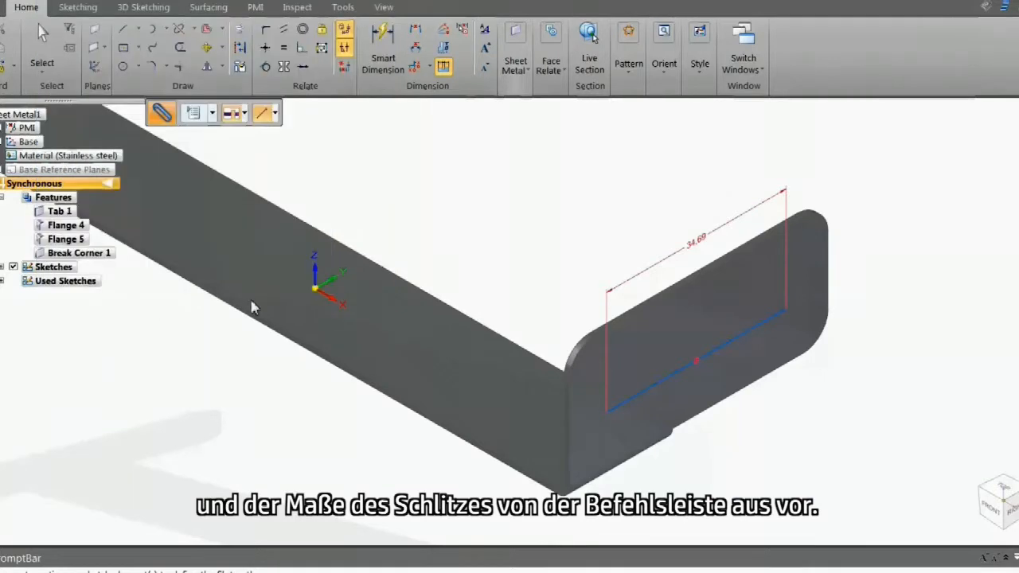
left_click(646, 390)
scroll(646, 390, "down", 4)
middle_click_drag(645, 389, 678, 444, "shift")
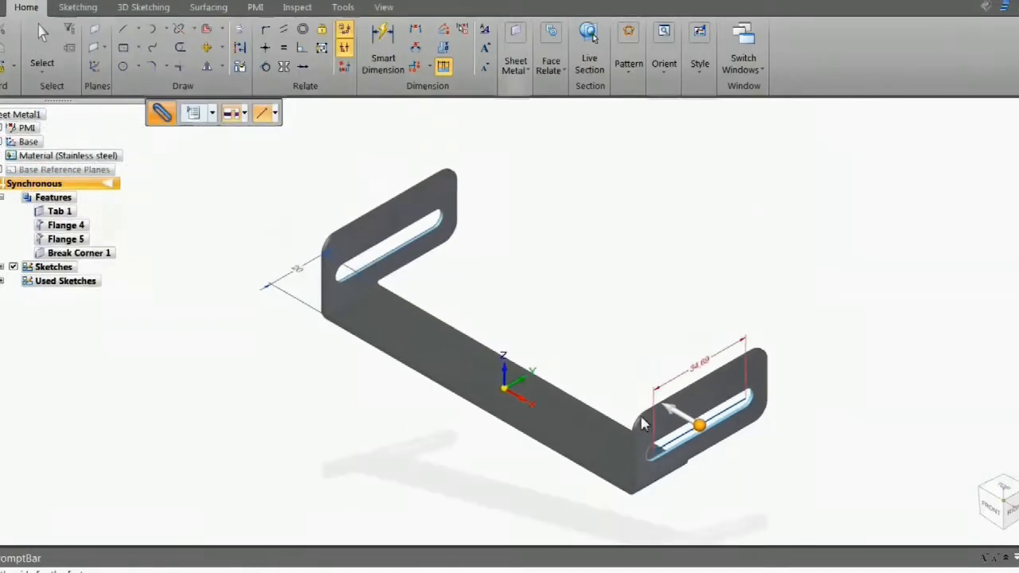
right_click(493, 286)
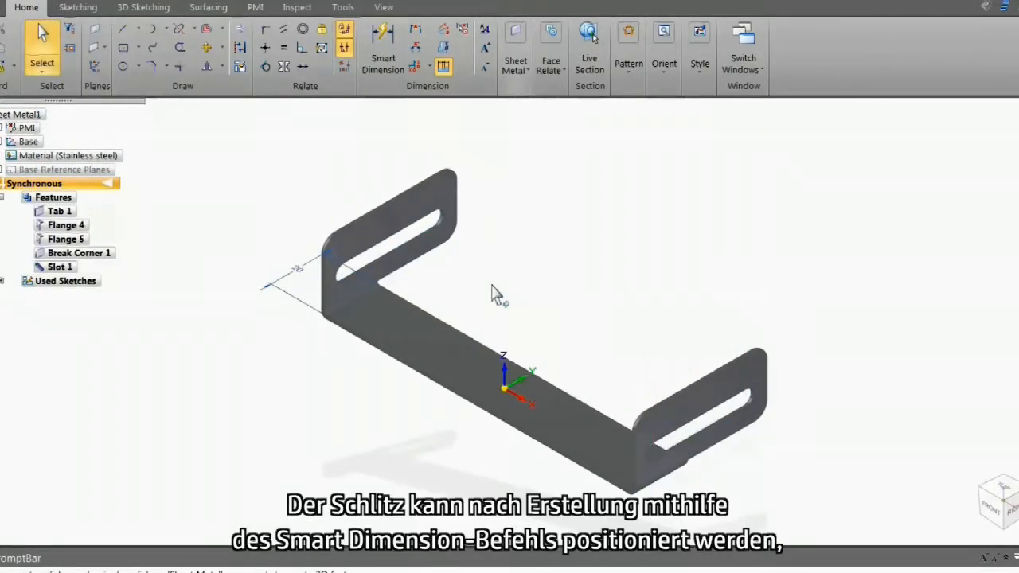
Position the slot's near end 10 mm from the vertical front edge of the nearest end flange
scroll(750, 487, "up", 5)
right_click(750, 487)
left_click(714, 486)
left_click(486, 413)
left_click(575, 469)
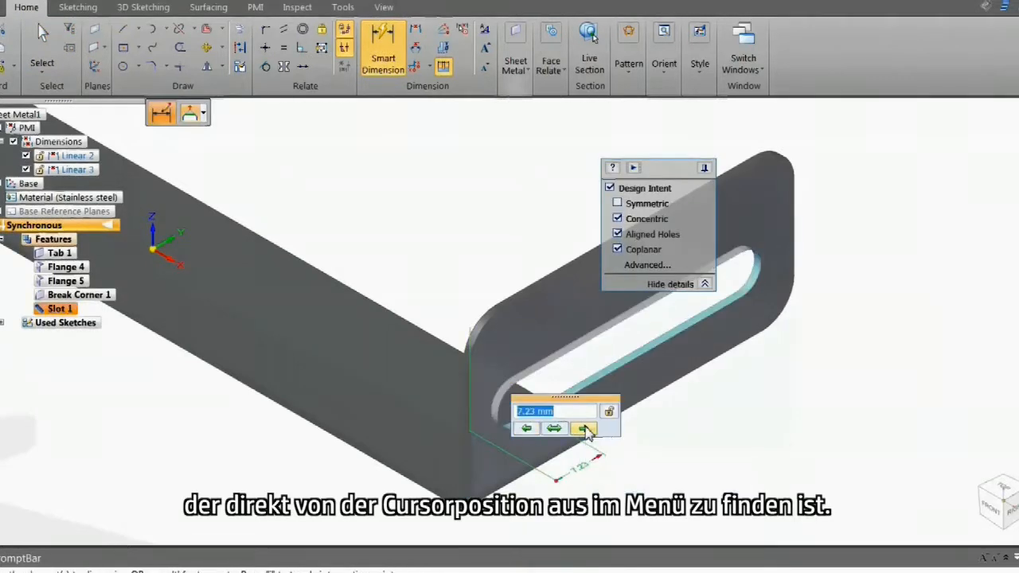
type("10")
left_click(585, 431)
Position the slot 10 mm below the top edge of the end flange
right_click(719, 422)
left_click(689, 430)
left_click(777, 255)
left_click(735, 166)
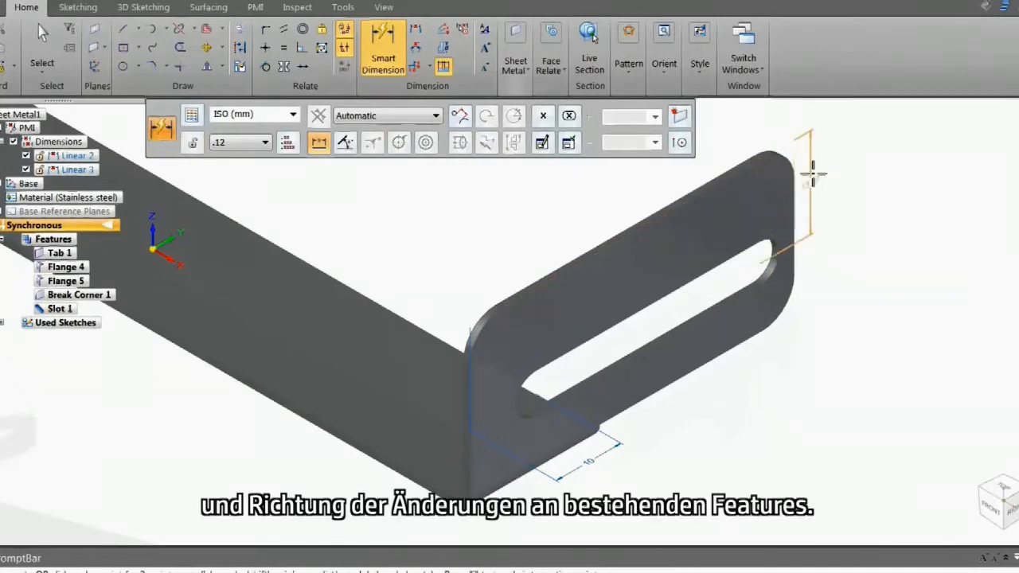
left_click(814, 177)
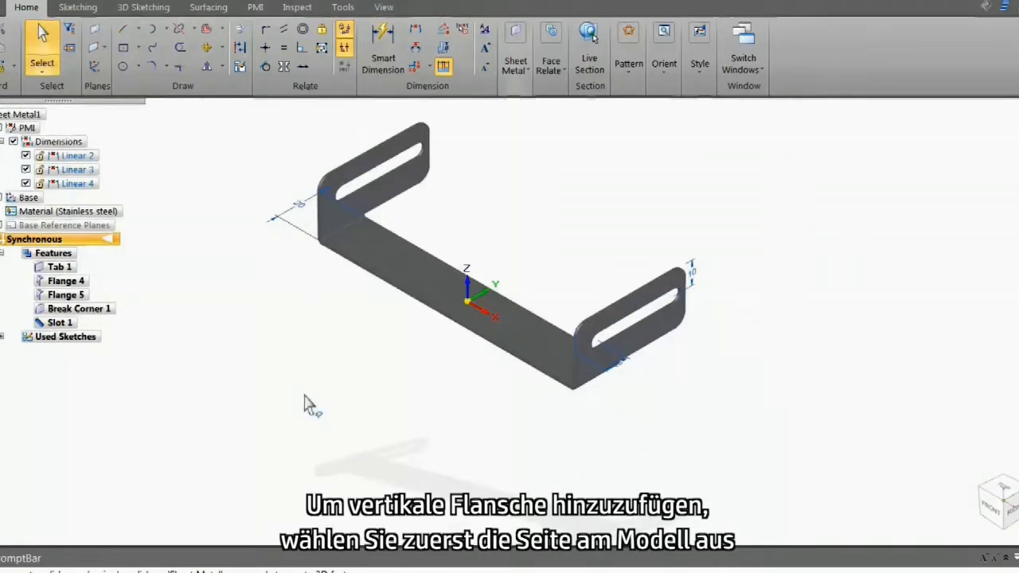
Add a downward 90° partial flange about 38 mm wide on the tab's front long edge, using Material Outside
left_click(375, 284)
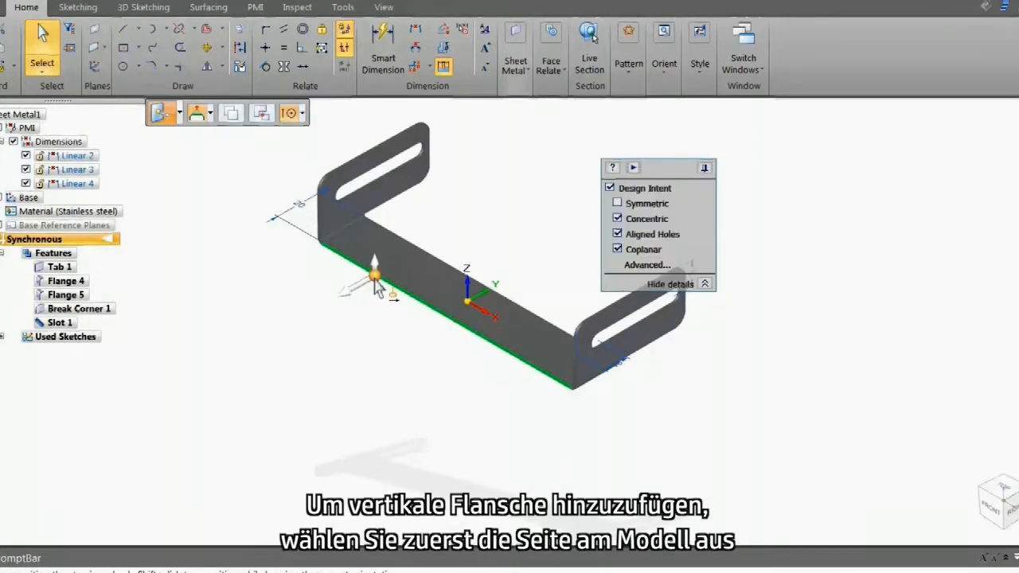
left_click_drag(375, 274, 319, 121)
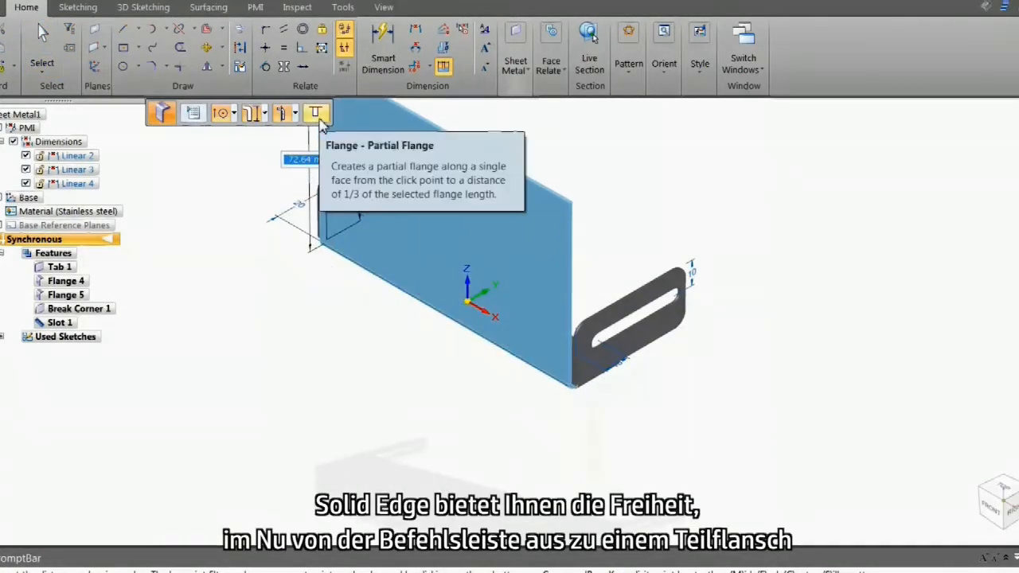
left_click(317, 113)
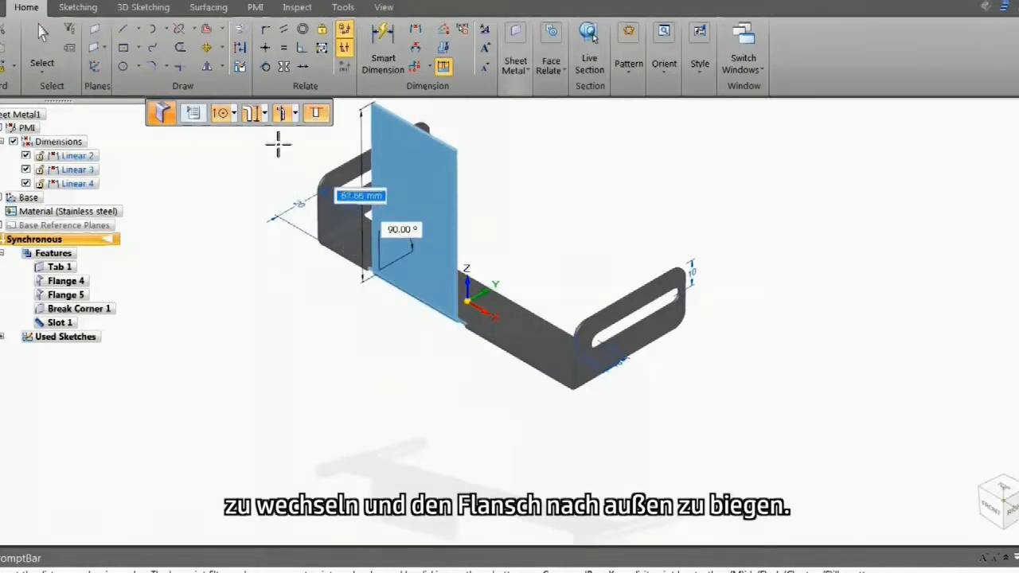
left_click(294, 113)
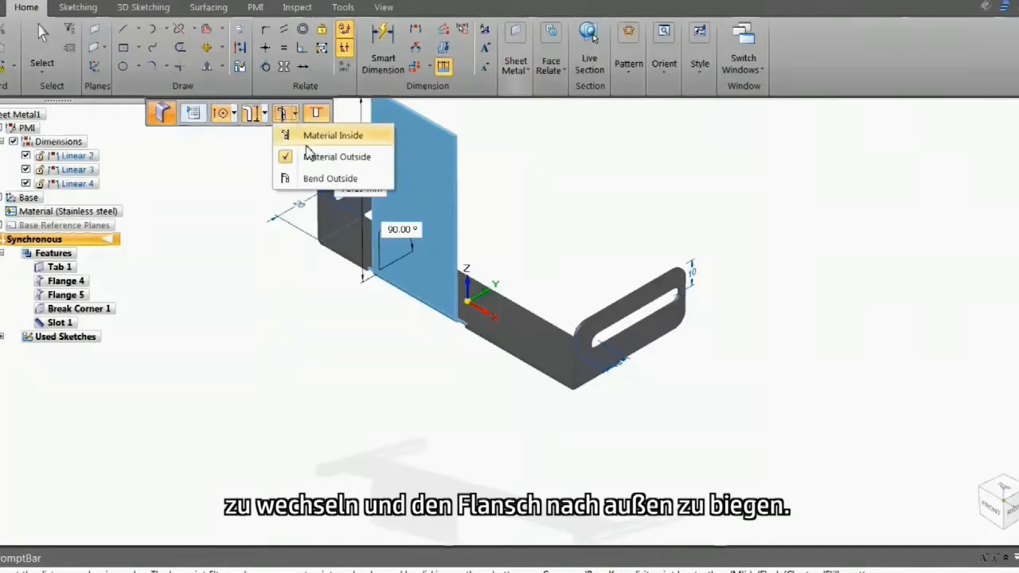
left_click(312, 159)
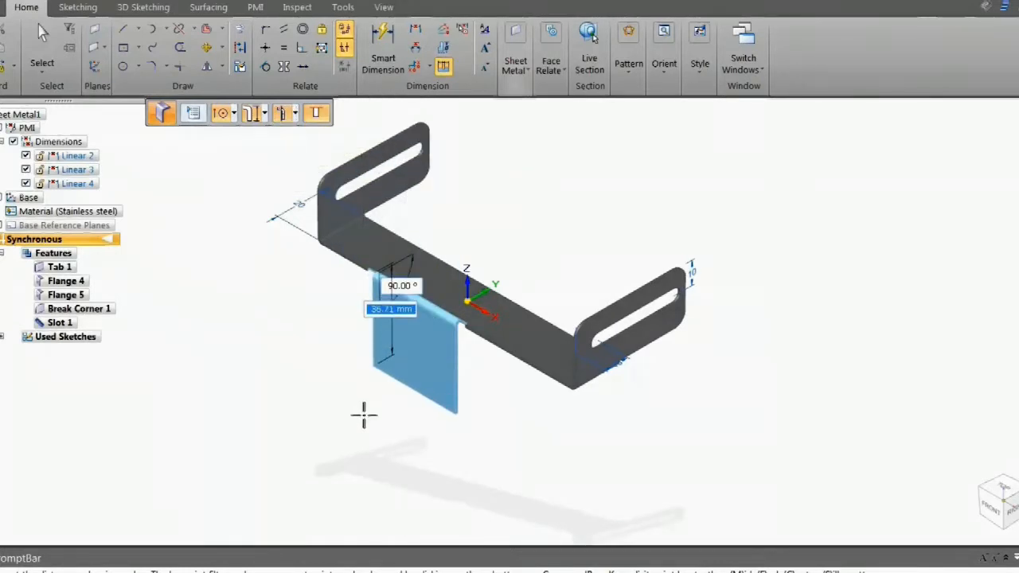
left_click(372, 473)
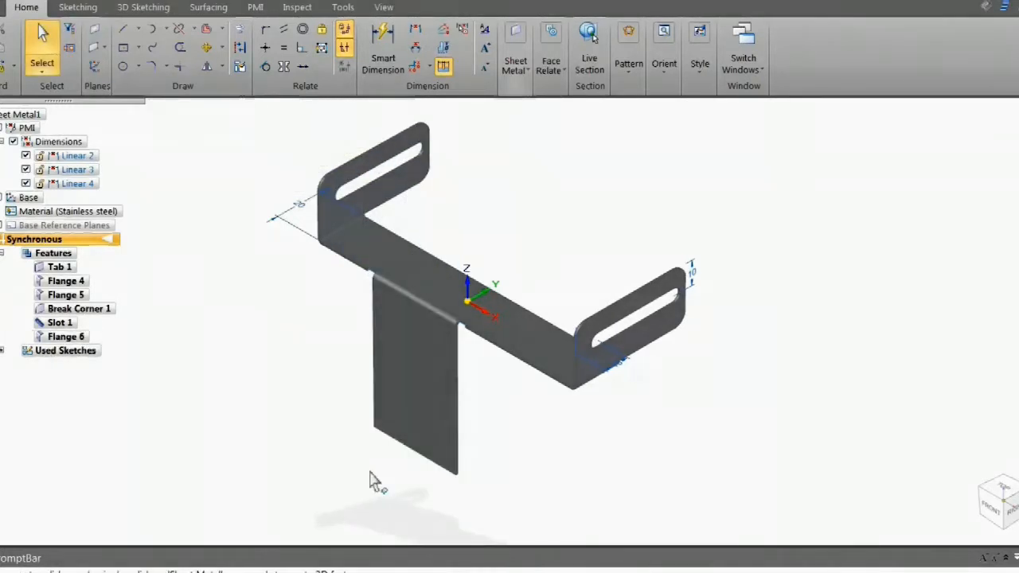
Dimension the downward flange's width along its bottom edge and set it to 20 mm
right_click_drag(371, 473, 336, 475)
left_click(400, 444)
left_click(400, 473)
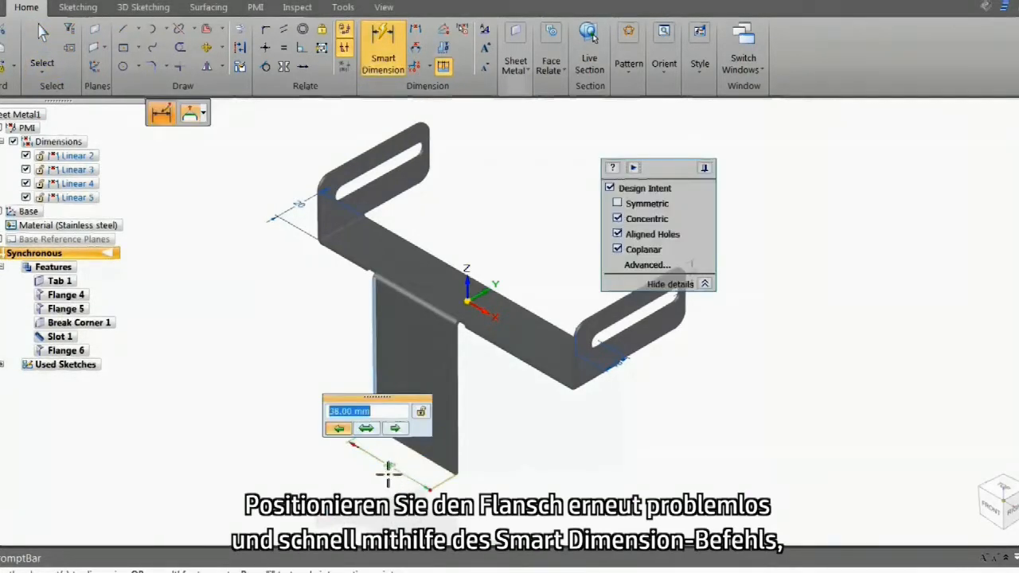
type("20")
key("Return")
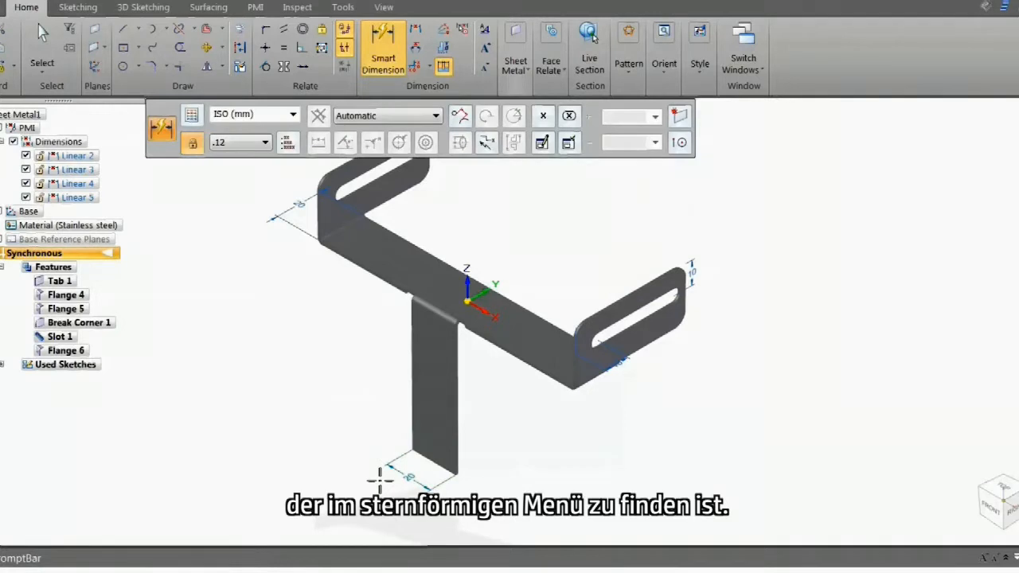
key("Escape")
Round both bottom corners of the downward flange with Break Corner, using a radius of half the flange width
left_click(515, 64)
left_click(741, 139)
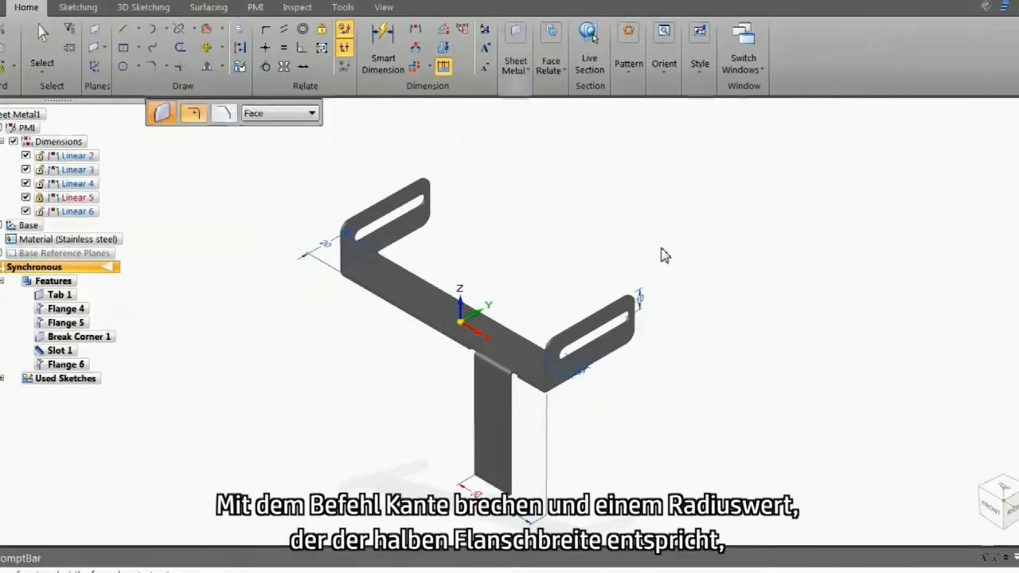
left_click(495, 446)
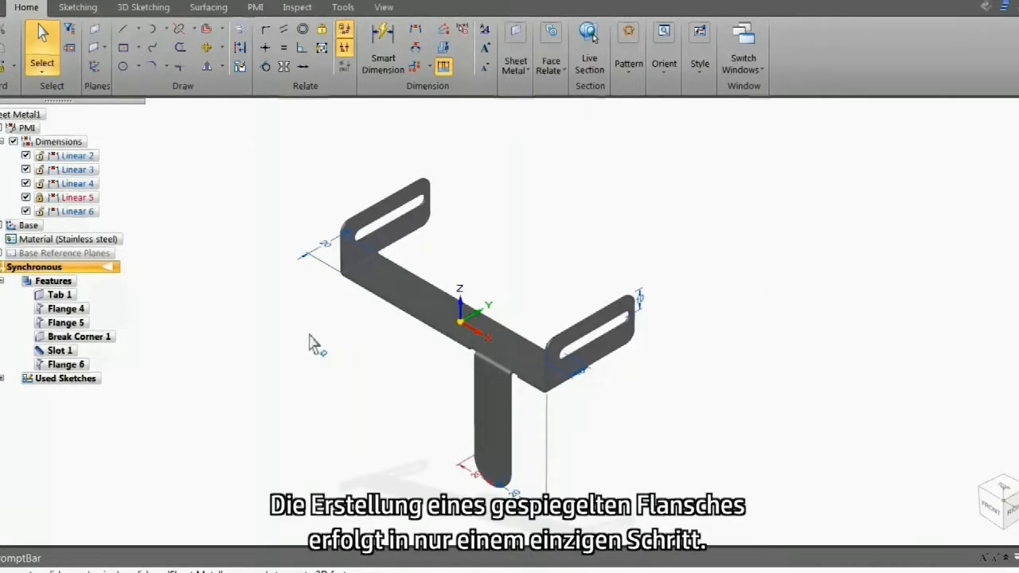
Mirror the rounded downward flange about the base plane through the middle of the bracket
left_click(84, 366)
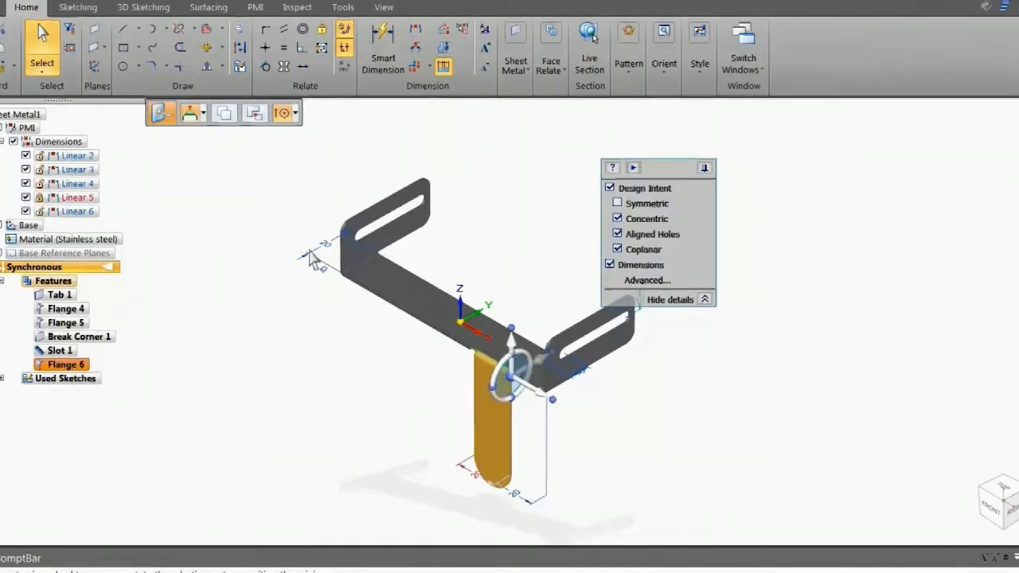
left_click(633, 80)
left_click(624, 139)
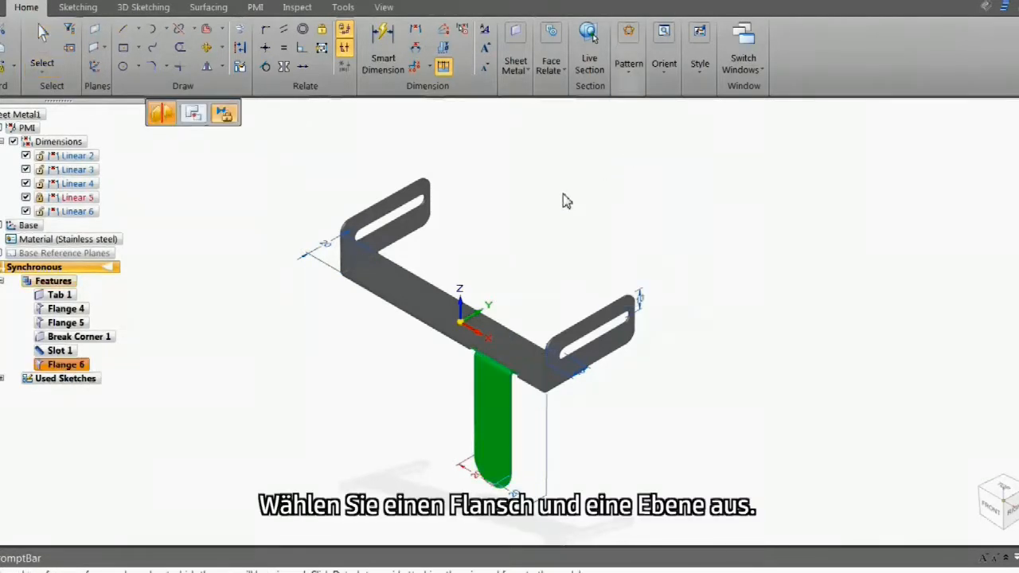
left_click(477, 287)
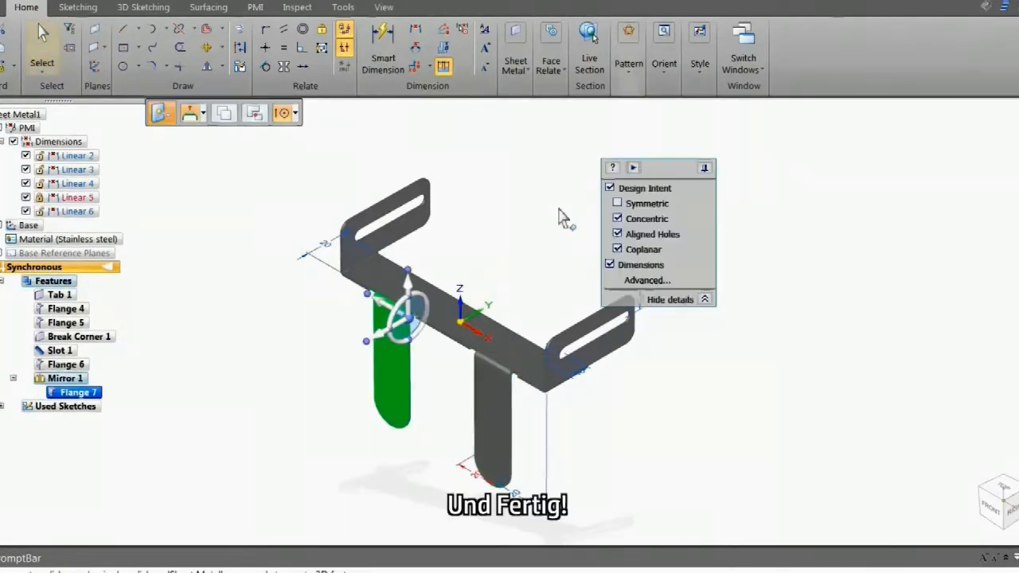
key("Escape")
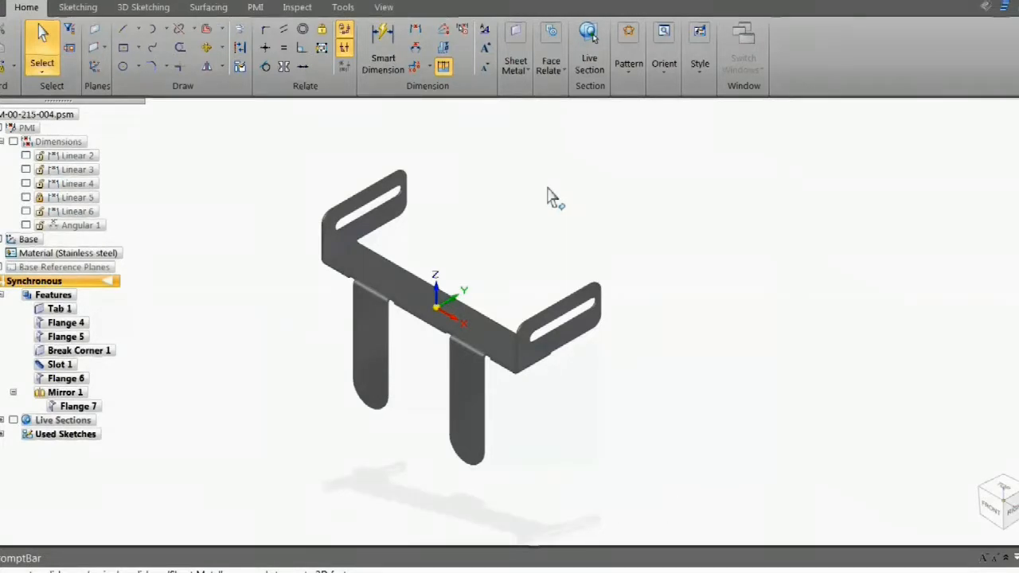
Create a flat pattern from the tab's top face with its front edge as the X direction, and view it from above
left_click(348, 8)
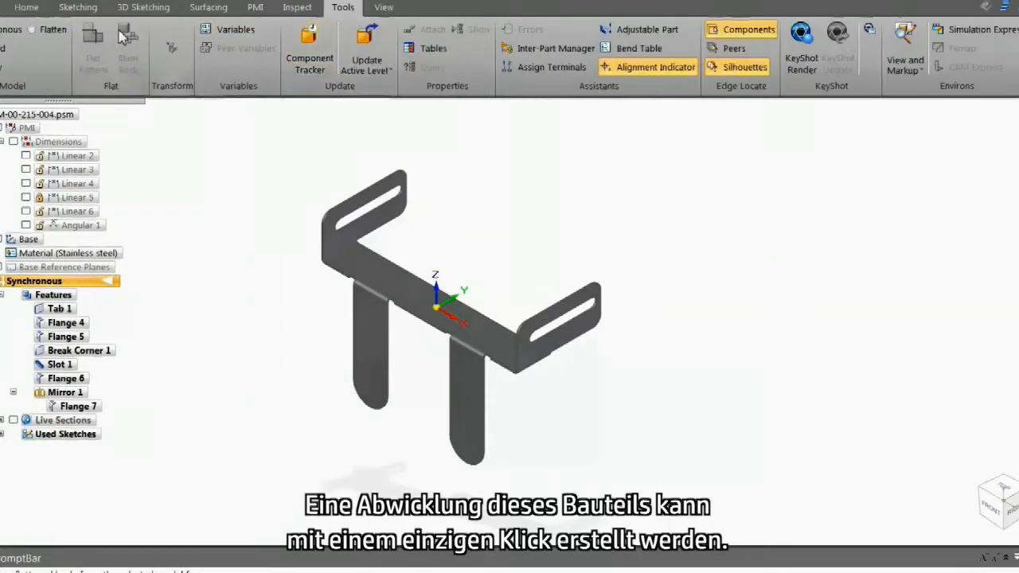
left_click(94, 49)
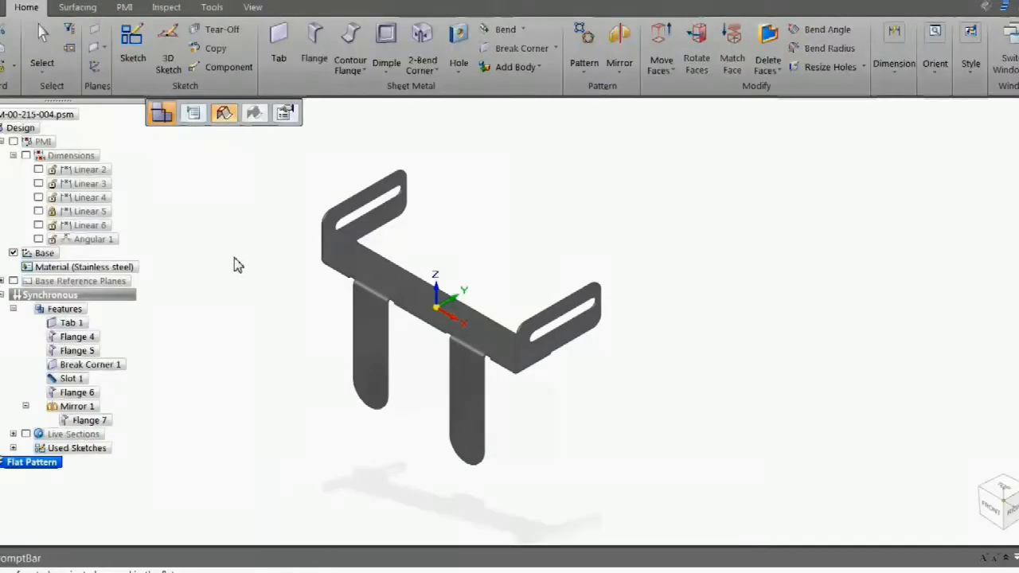
left_click(407, 300)
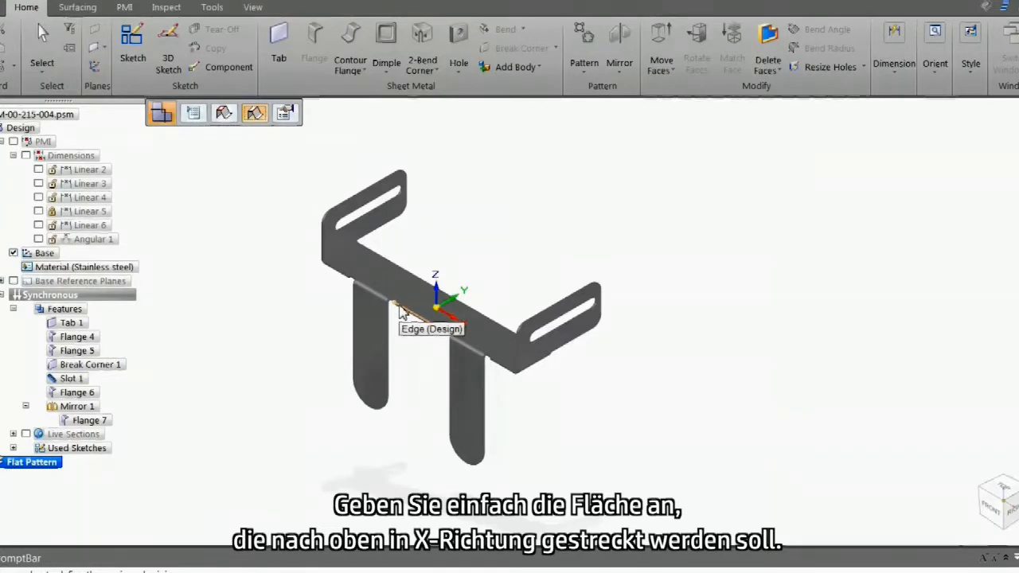
left_click(402, 310)
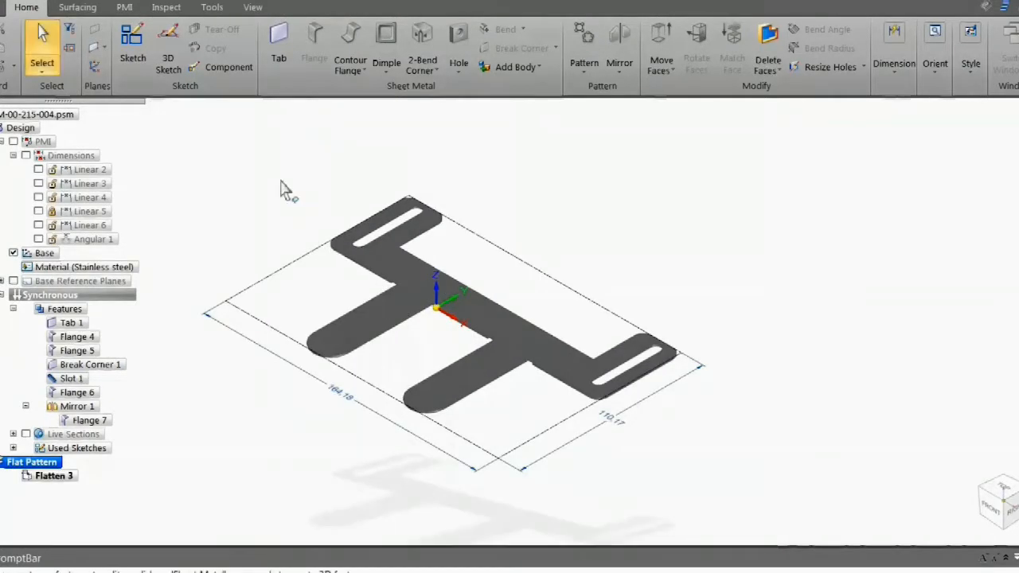
key("ctrl+t")
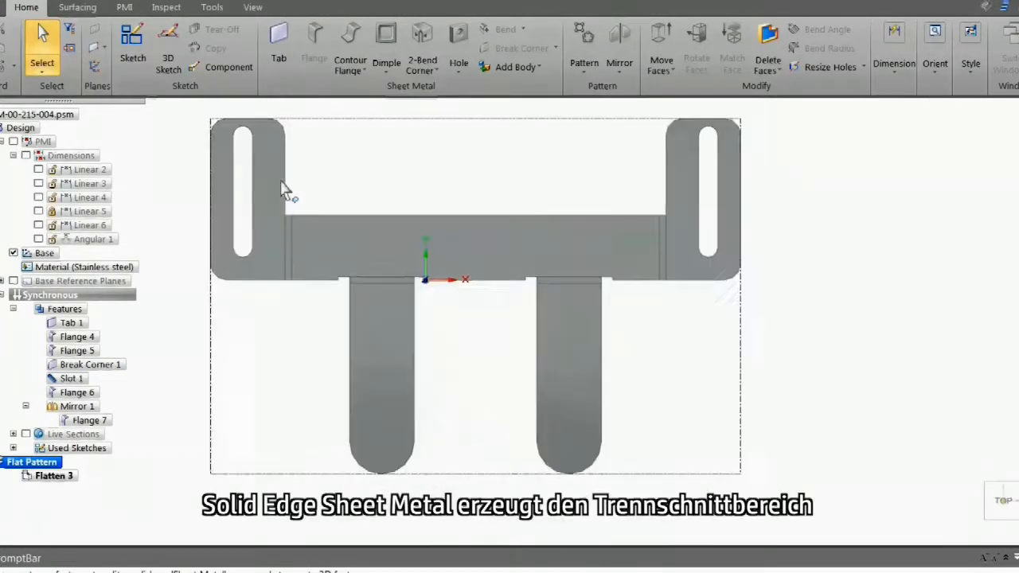
scroll(469, 360, "down", 3)
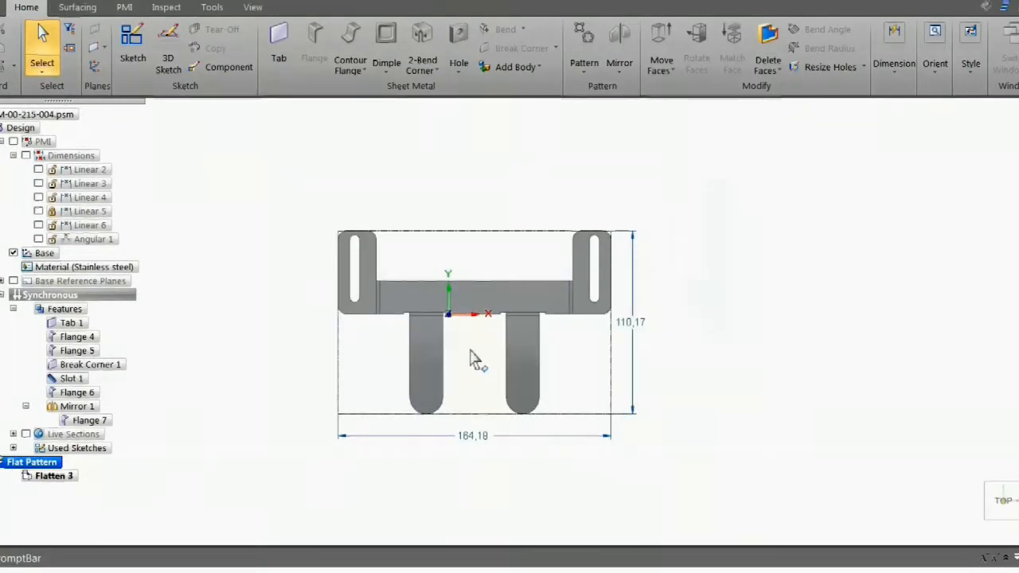
Return to the synchronous model and review the sequence, radius, angle and direction of each bend in the Bend Table
left_click(125, 294)
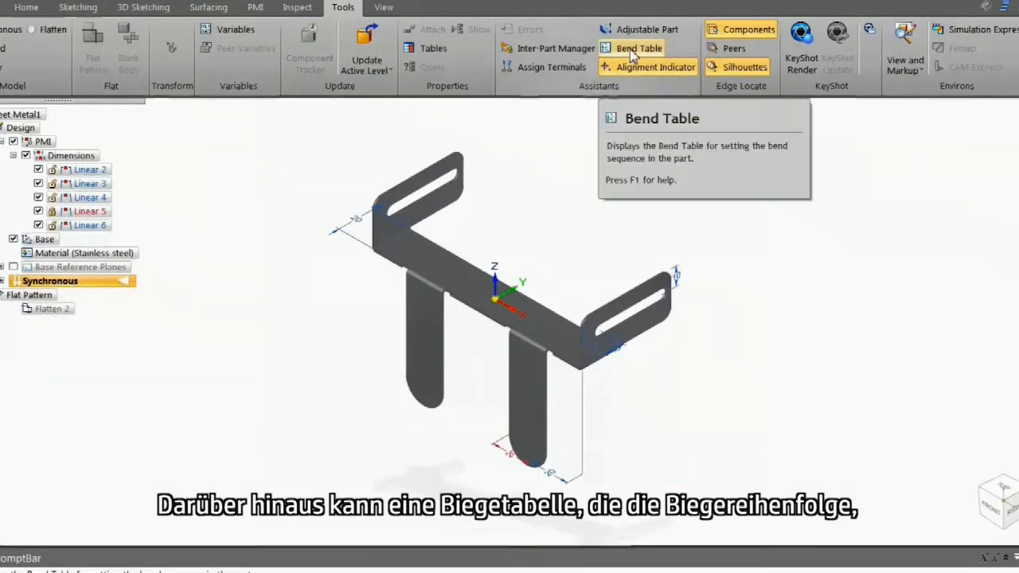
left_click(632, 53)
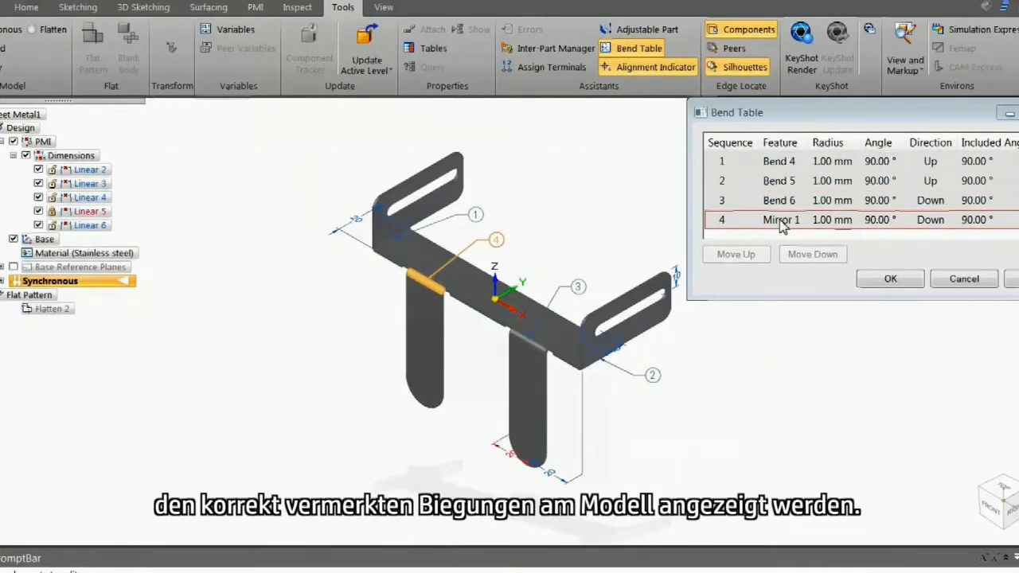
left_click(889, 278)
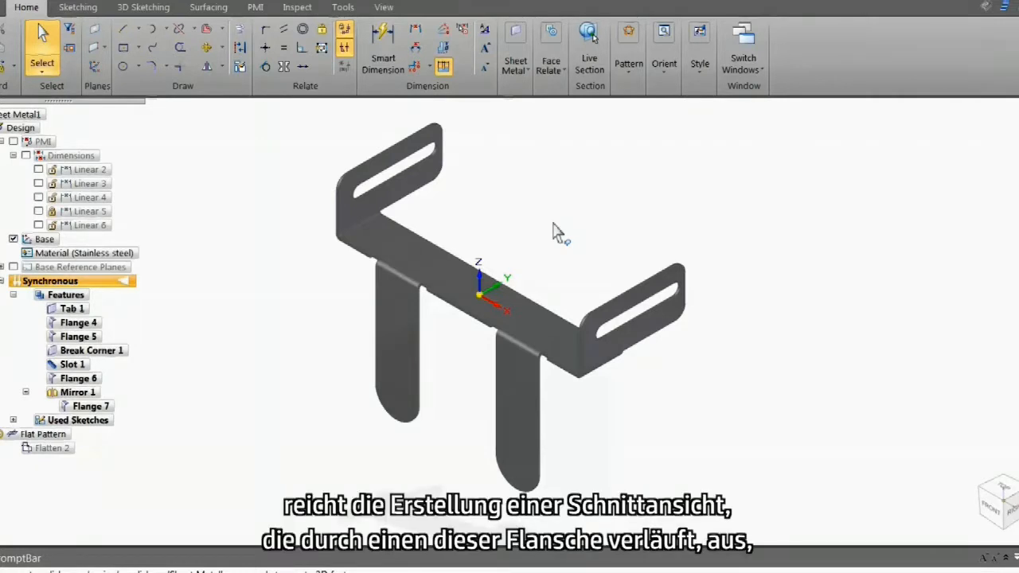
Create a live section and move it 29 mm along the X axis to the middle of the nearest downward flange
left_click(593, 70)
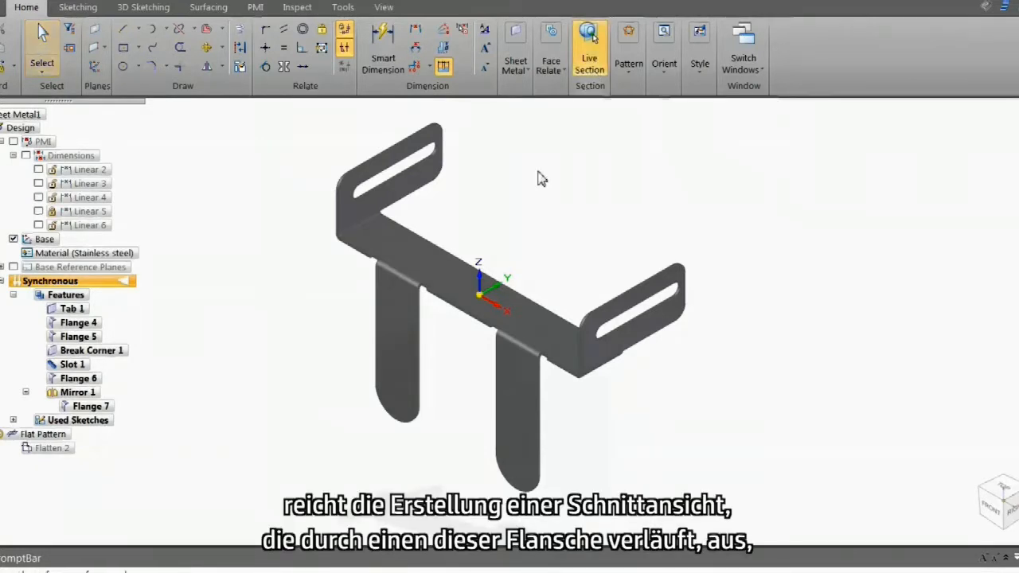
left_click(503, 269)
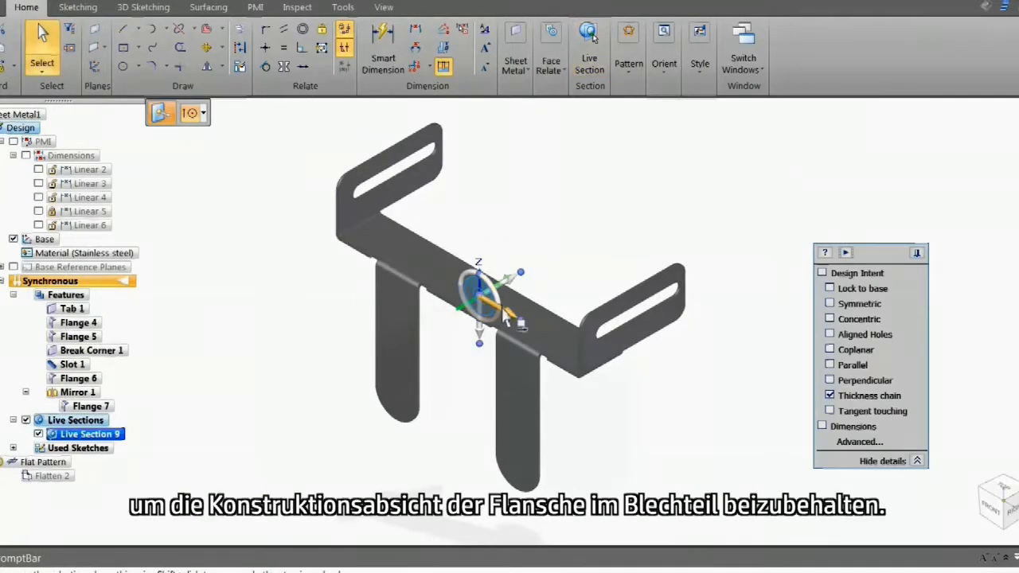
left_click(506, 312)
left_click(508, 473)
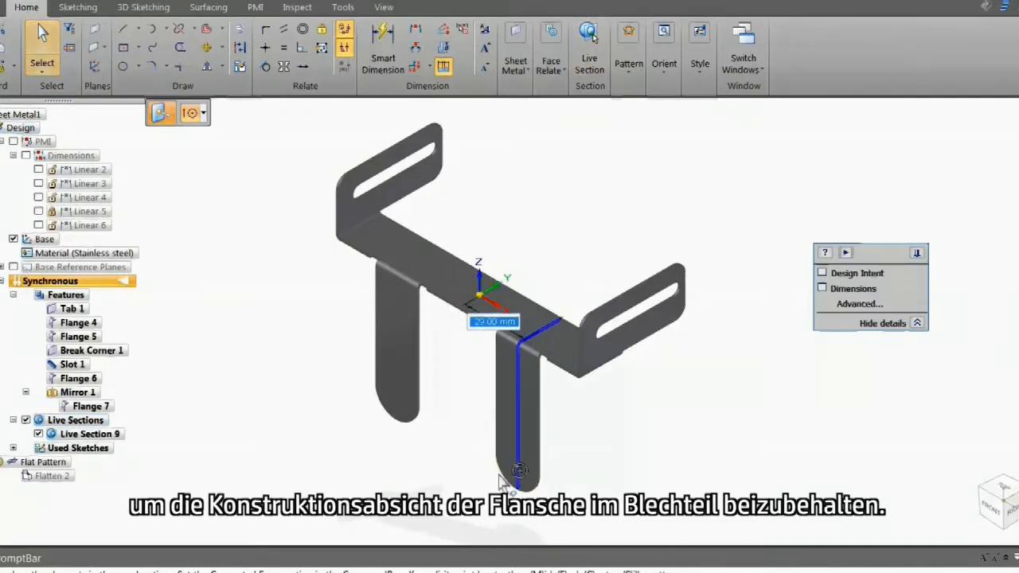
left_click(467, 470)
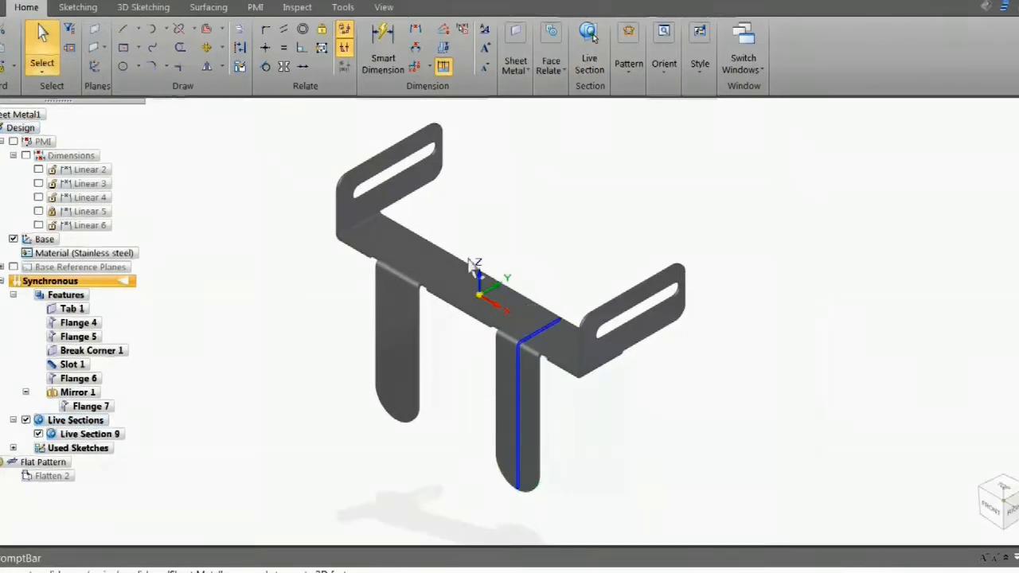
Add an angular dimension between the live section's base and downward flange lines and set the angle to 120°
left_click(416, 49)
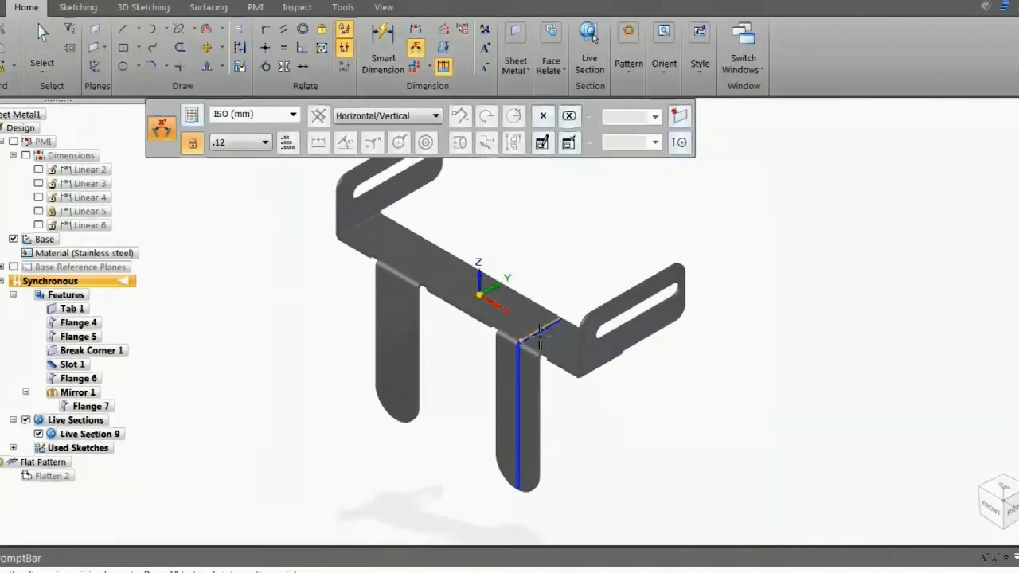
left_click(540, 334)
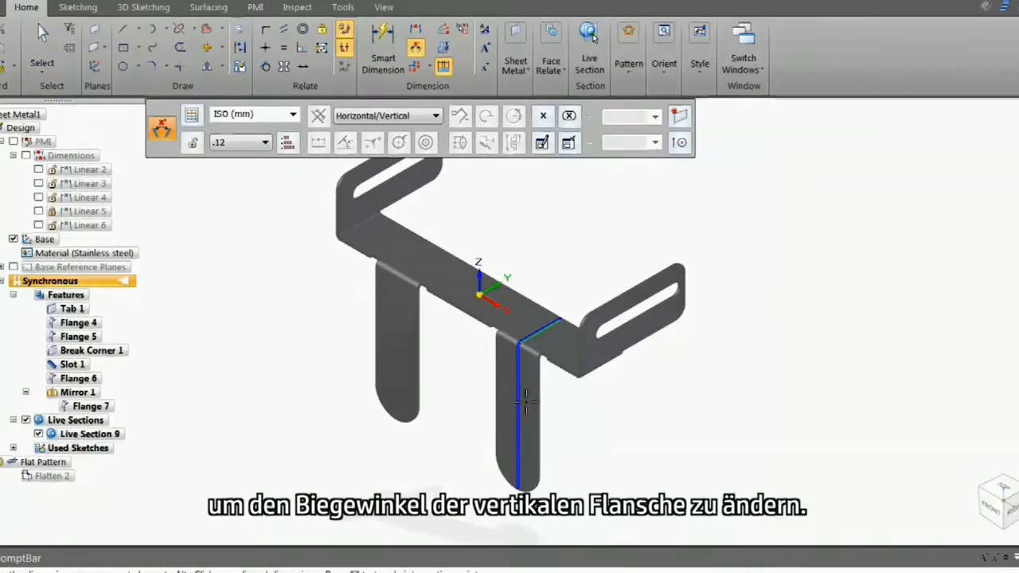
left_click(526, 400)
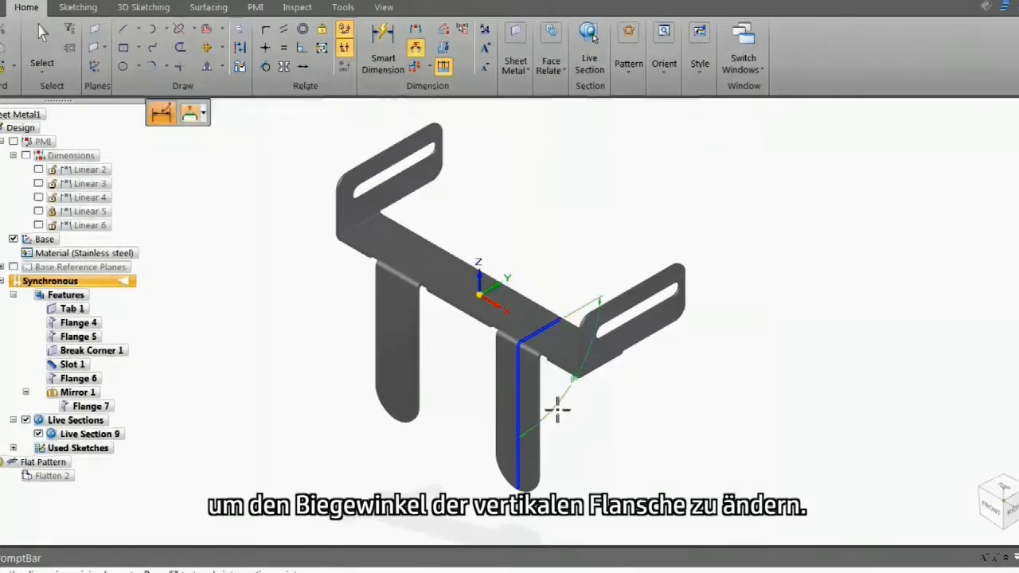
left_click(558, 410)
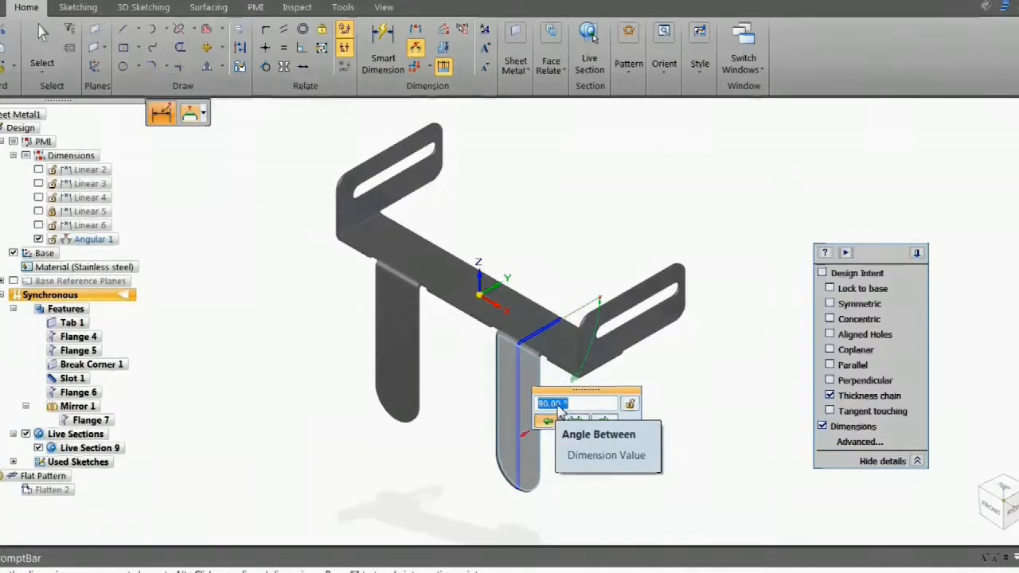
type("120")
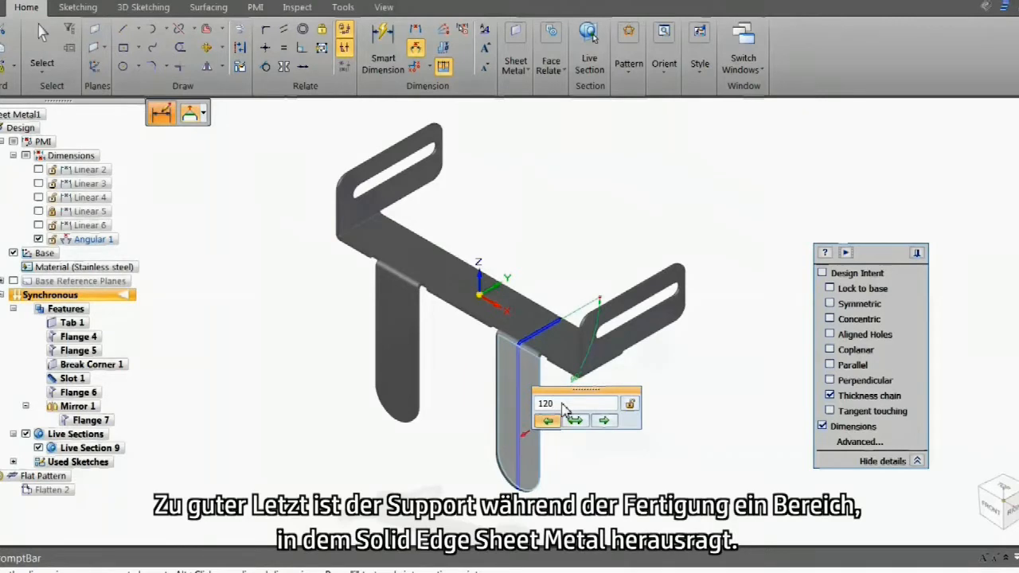
key("Return")
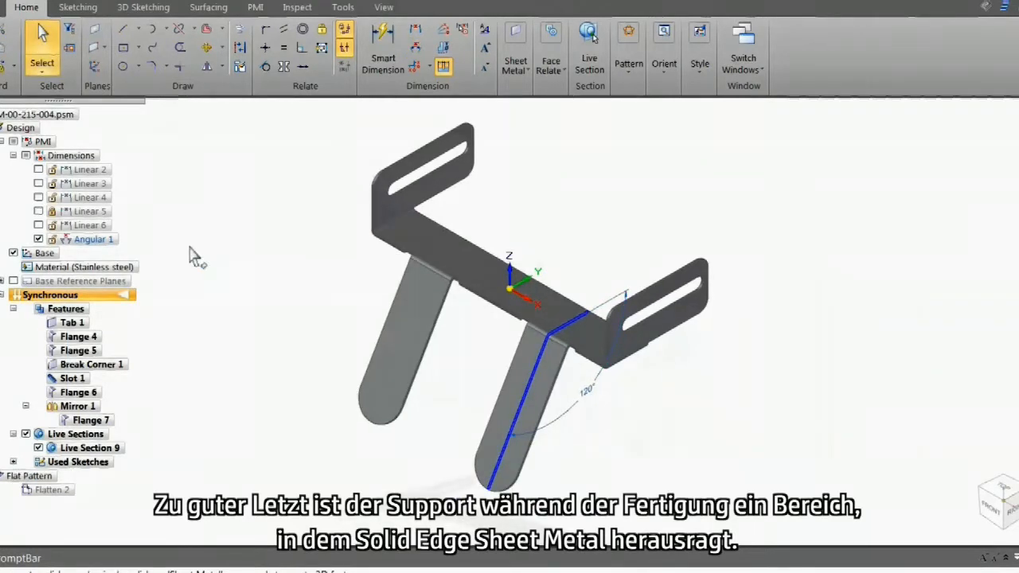
Save the bracket's flat pattern as AutoCAD DXF file MM-00-215-004 in the MasterMover folder, widening the truncated layer columns in the export options
left_click(3, 7)
mouse_move(22, 137)
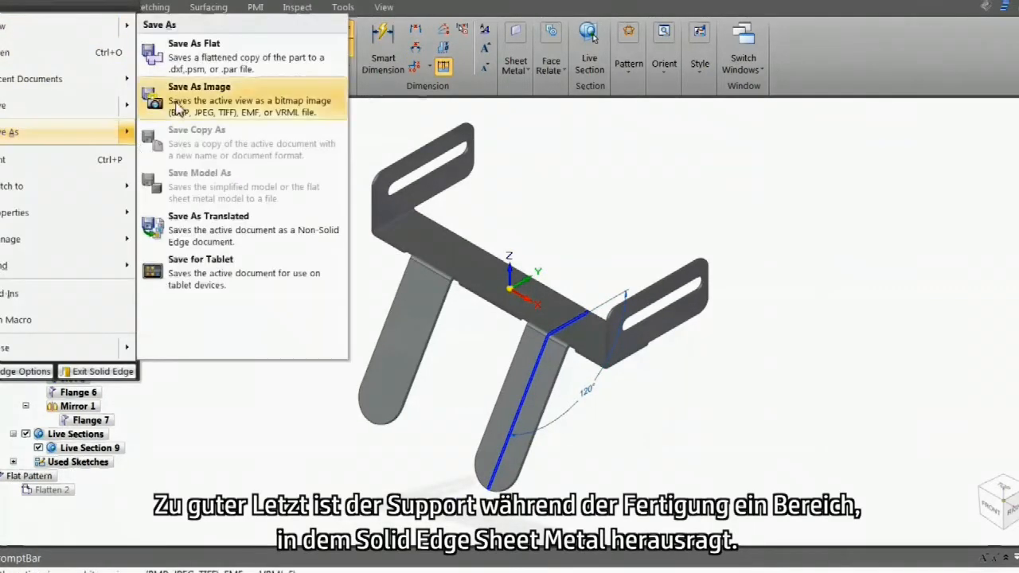
left_click(248, 56)
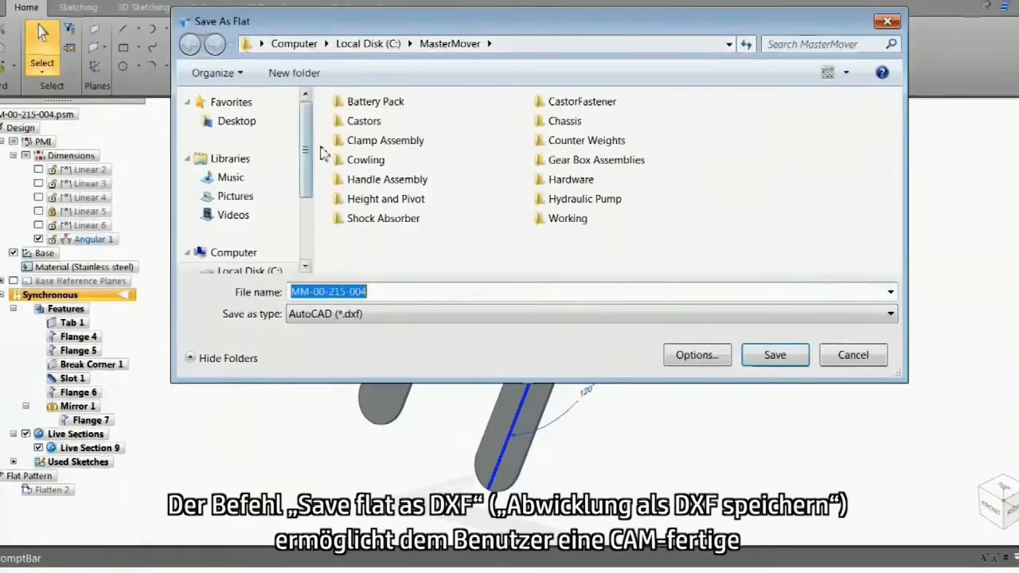
left_click(676, 355)
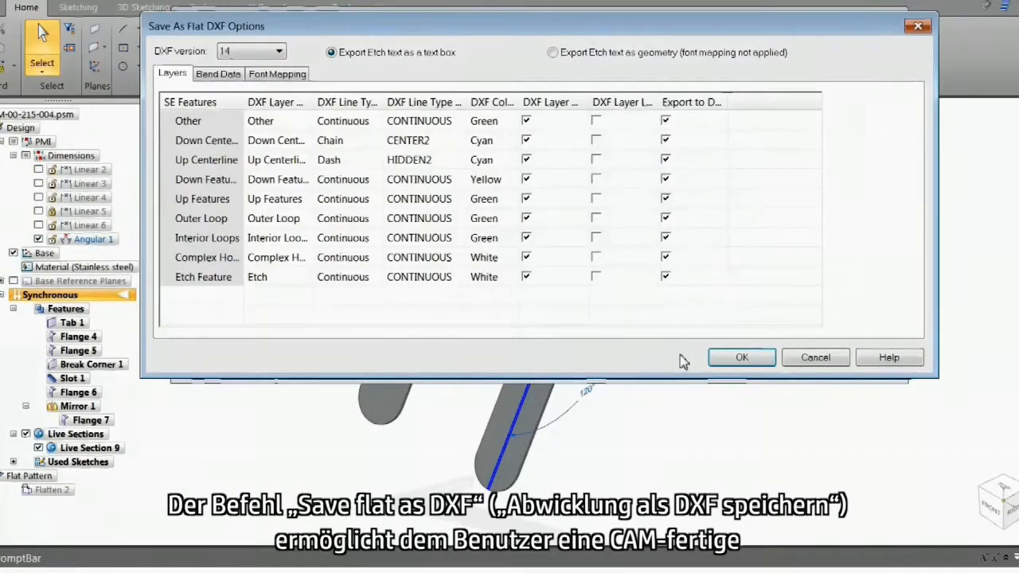
left_click_drag(660, 102, 672, 101)
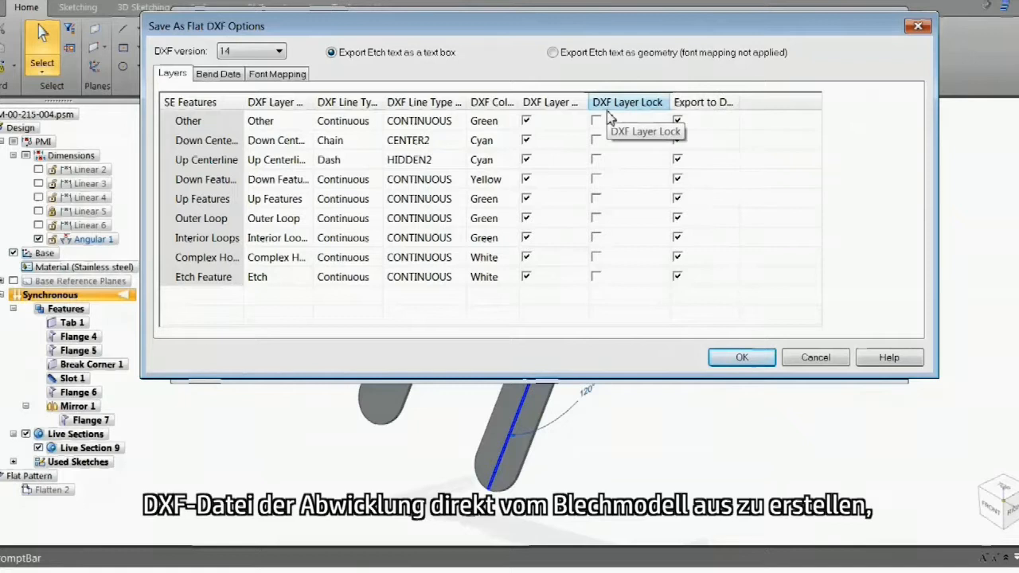
left_click_drag(470, 99, 491, 94)
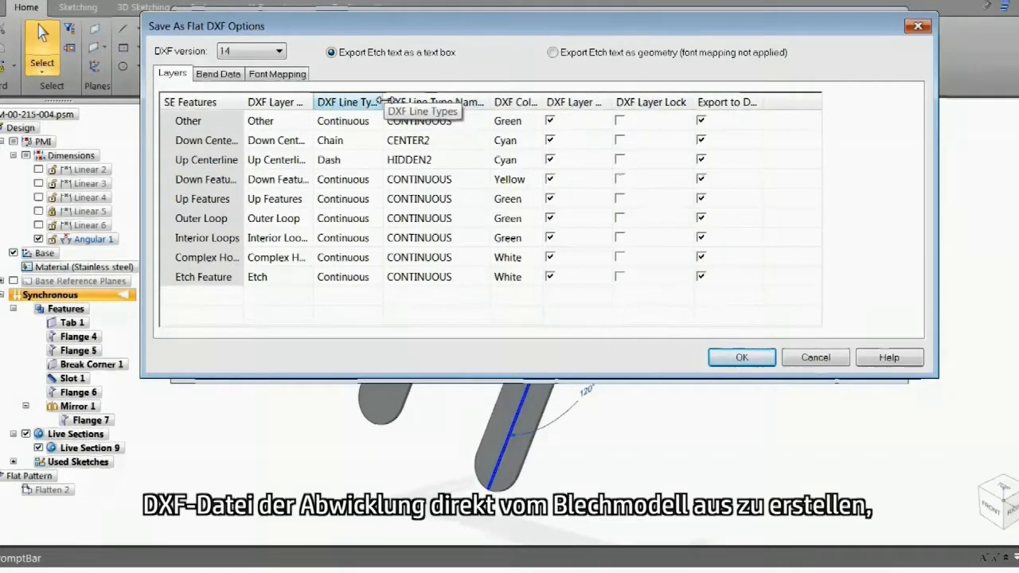
left_click_drag(383, 97, 400, 97)
left_click_drag(624, 107, 644, 105)
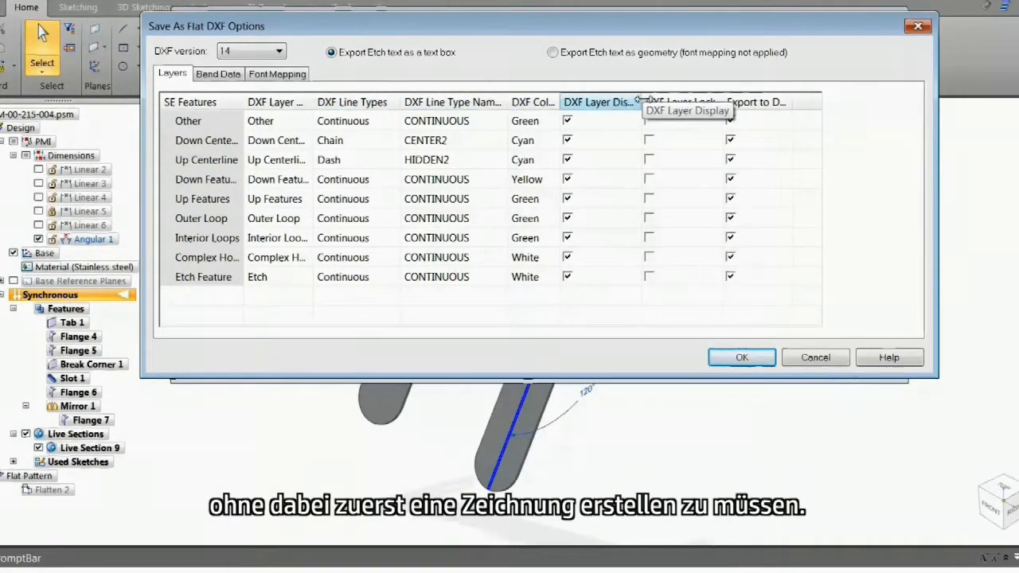
left_click(752, 362)
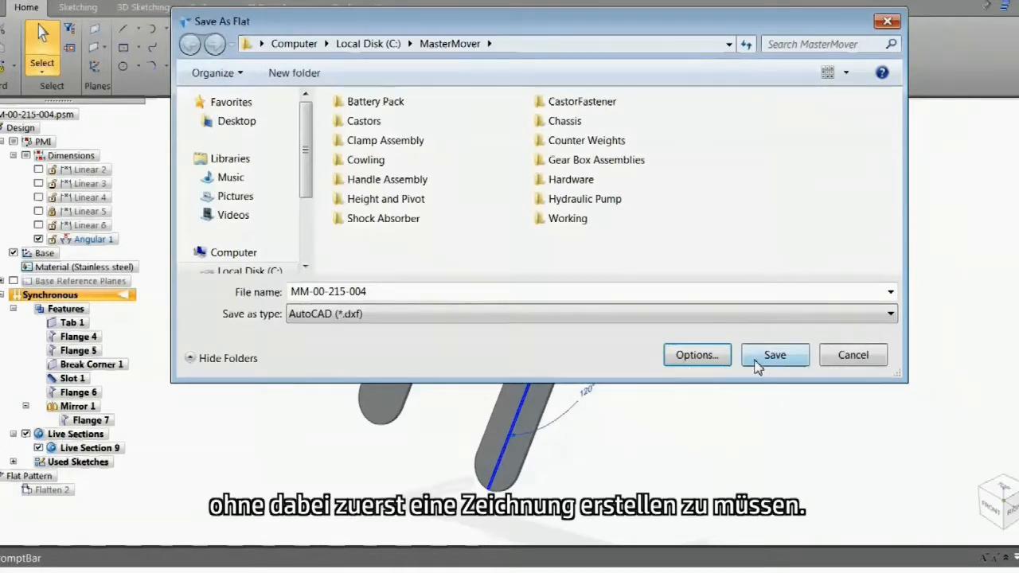
left_click(773, 356)
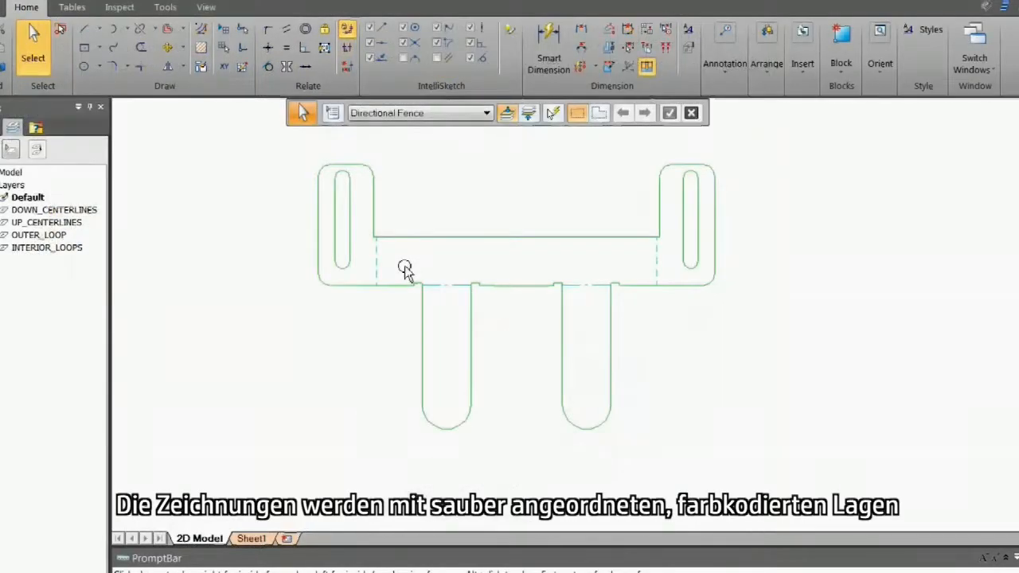
Hide the INTERIOR_LOOPS, UP_CENTERLINES and DOWN_CENTERLINES layers in the DXF drawing of the flat pattern
right_click(62, 253)
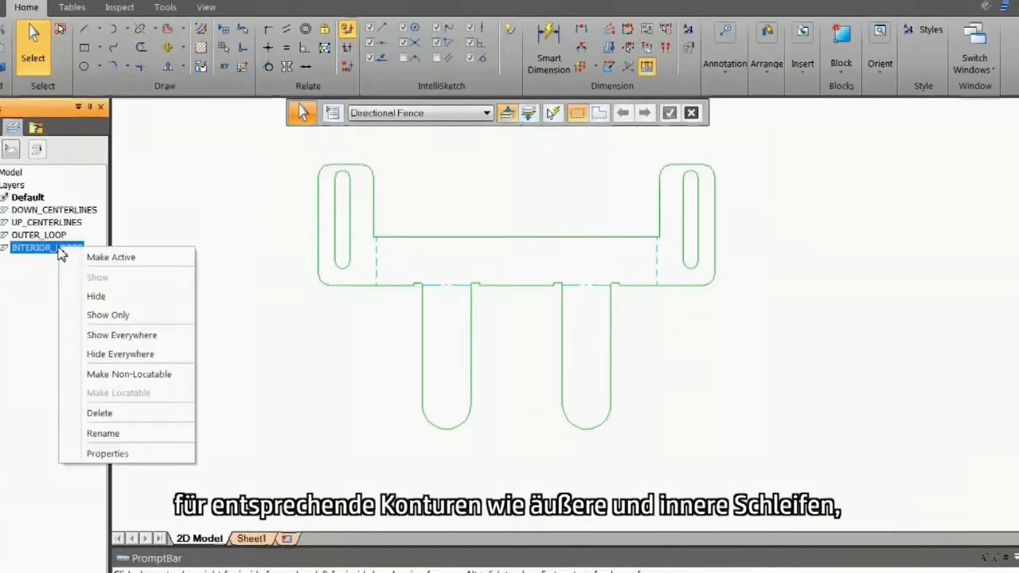
left_click(81, 293)
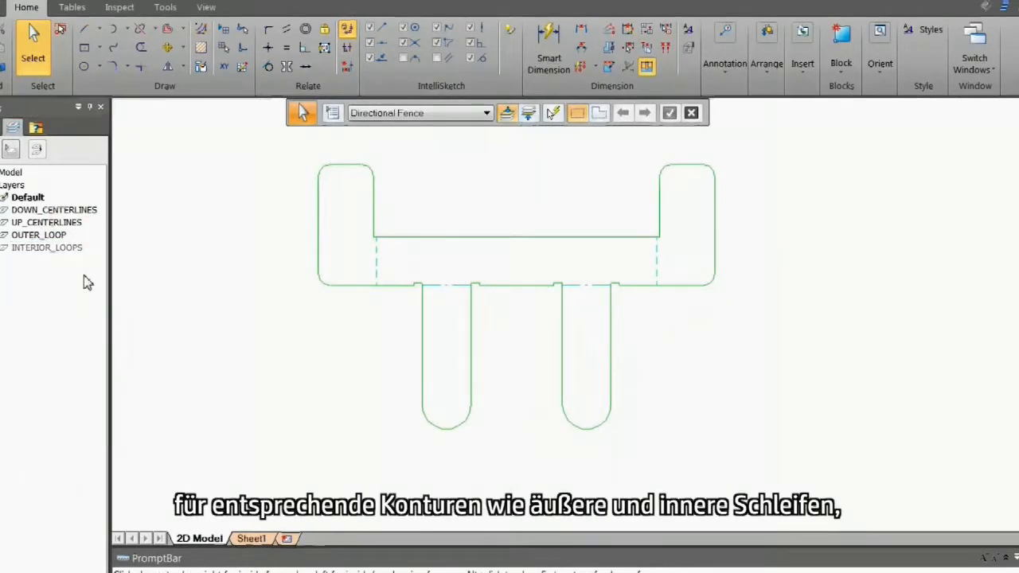
left_click(66, 236)
left_click(70, 224)
left_click(70, 212, "ctrl")
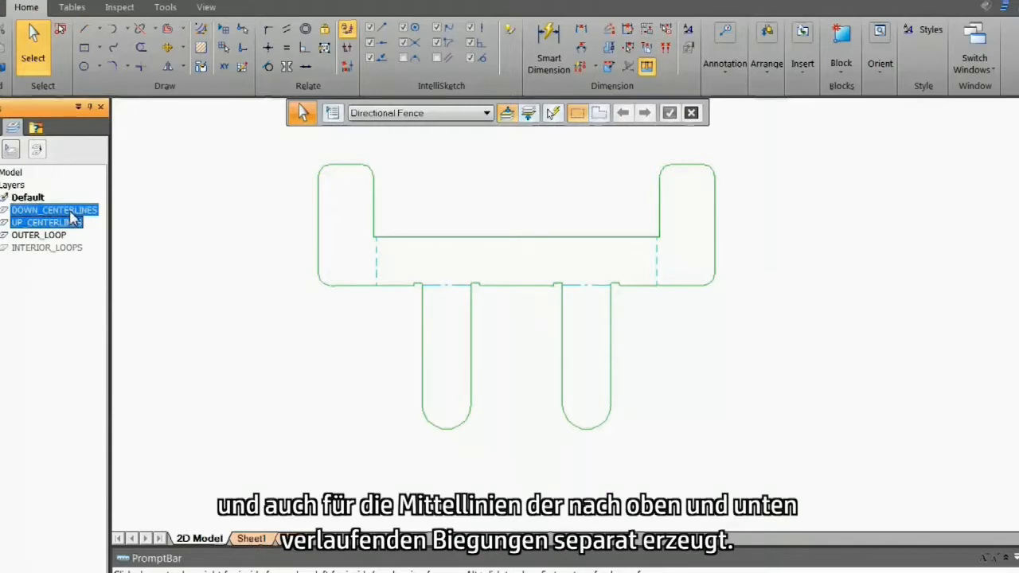
right_click(70, 210)
left_click(106, 261)
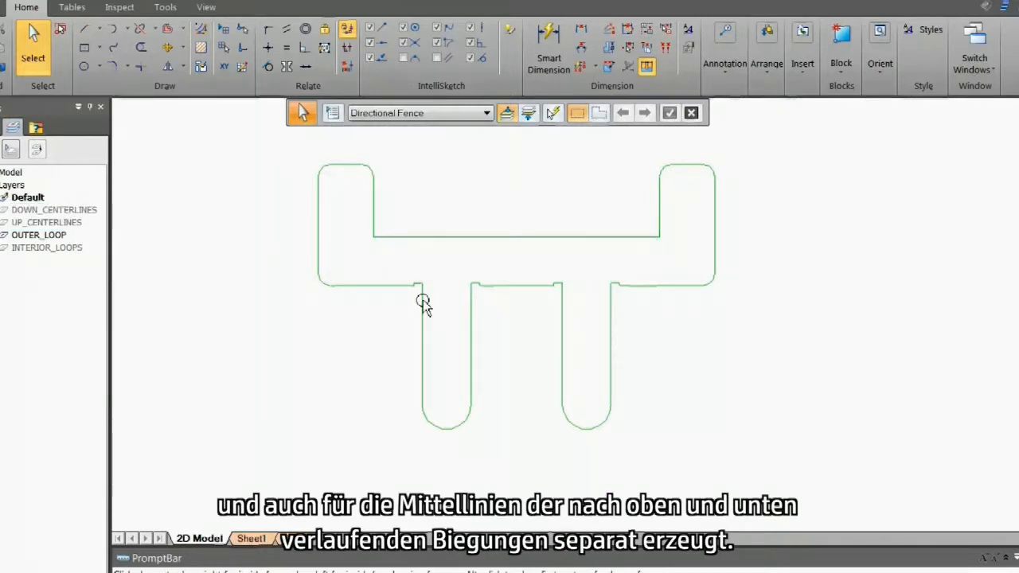
scroll(446, 299, "down", 1)
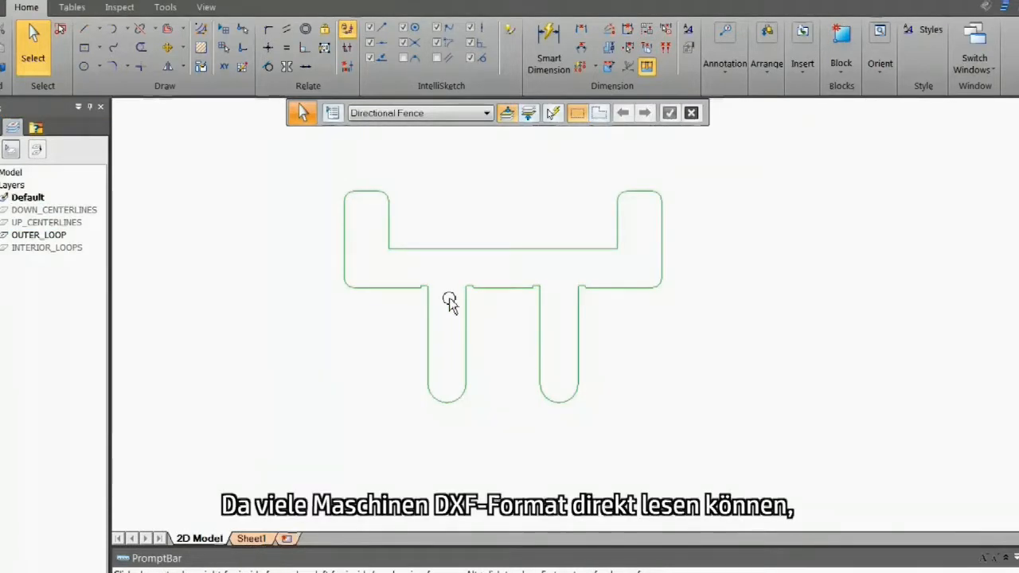
scroll(450, 303, "up", 1)
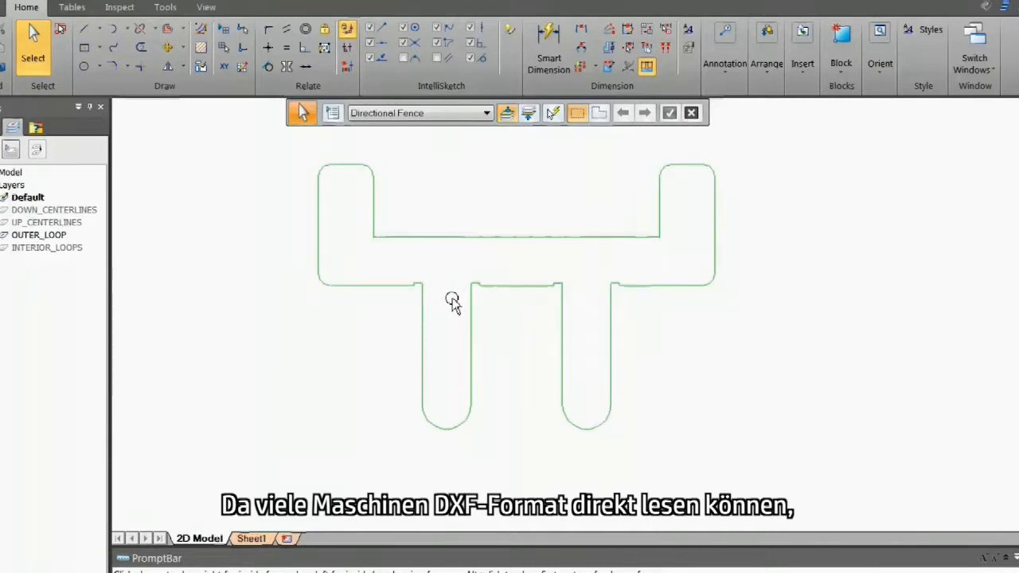